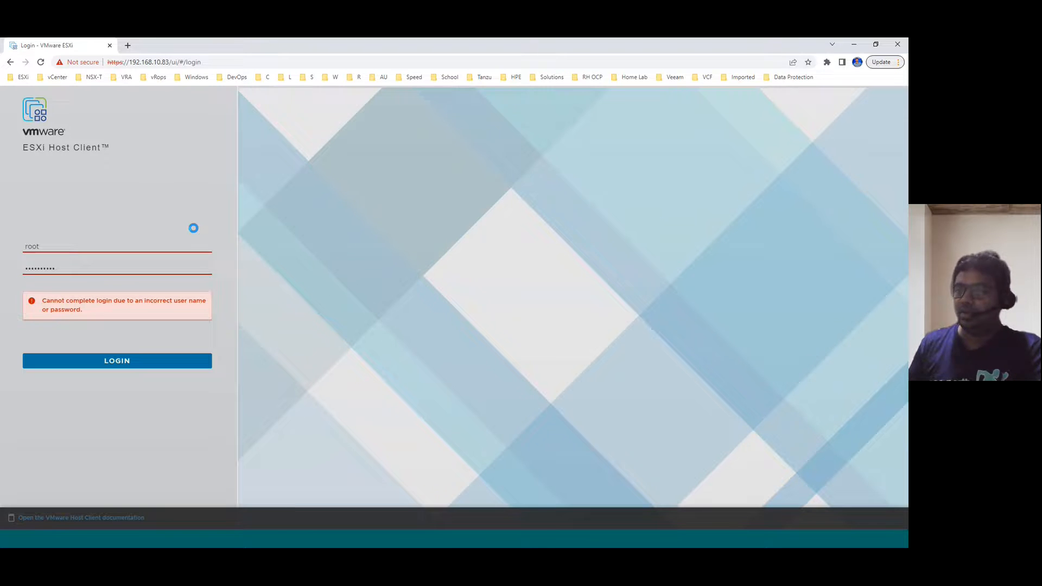
- Replace the rejected password with the root account's password and log in to the ESXi host
double_click(79, 269)
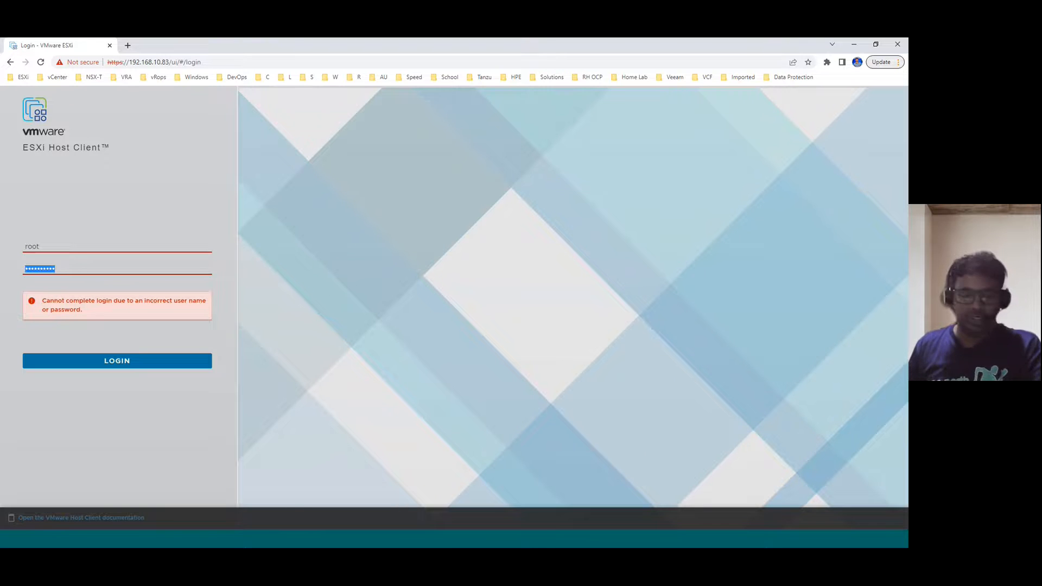
type("••••••")
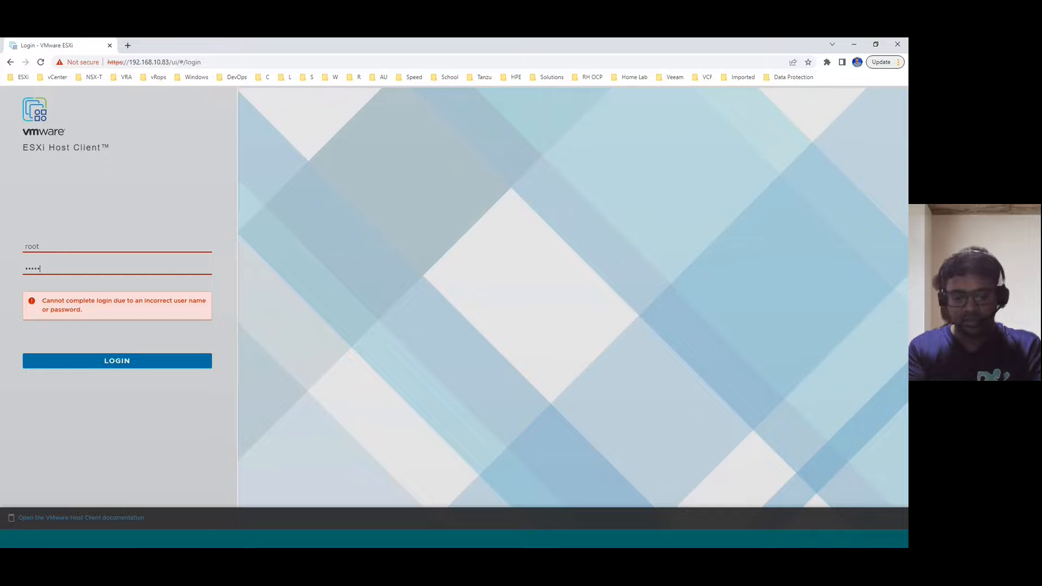
type("•••")
key("BackSpace")
key("BackSpace")
key("BackSpace")
key("BackSpace")
key("BackSpace")
key("BackSpace")
key("BackSpace")
key("BackSpace")
key("BackSpace")
key("BackSpace")
type("•")
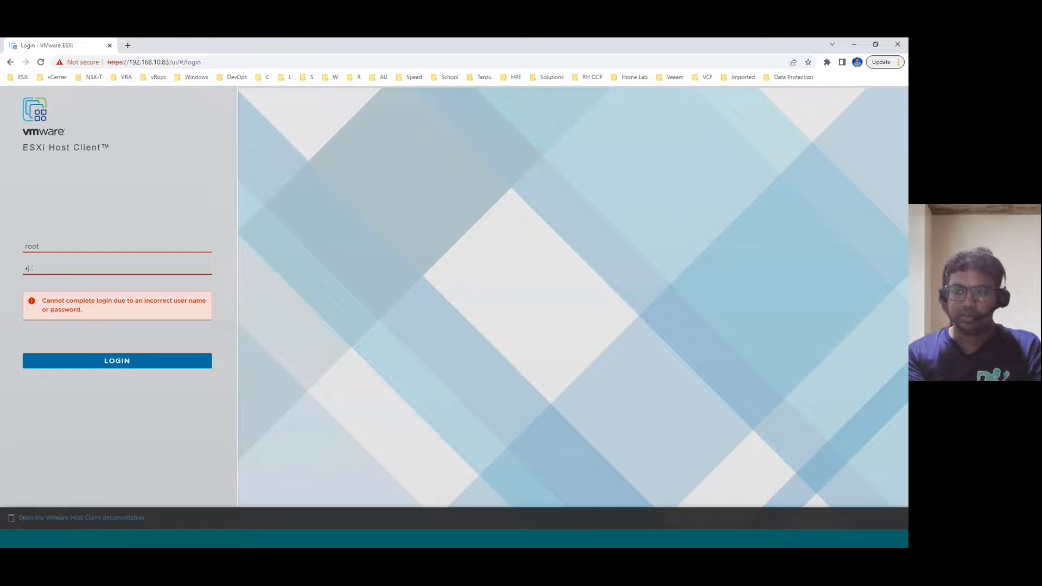
type("•••••")
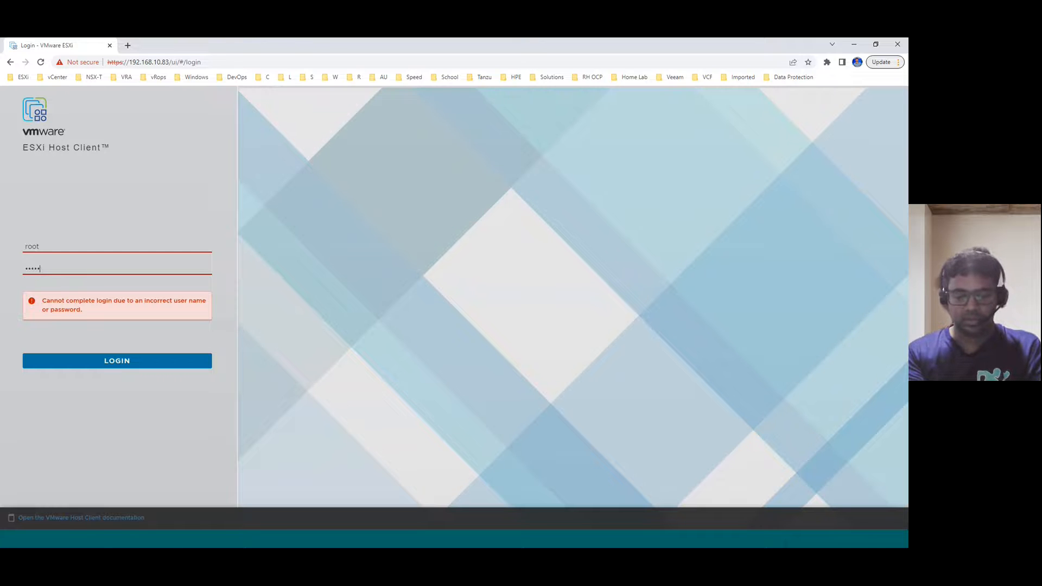
type("•••••")
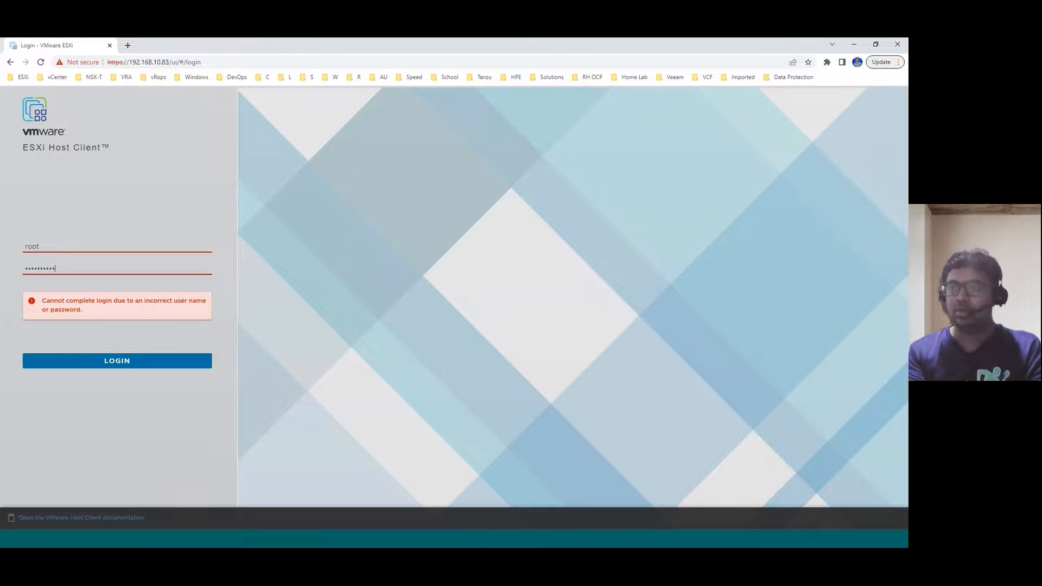
key("Return")
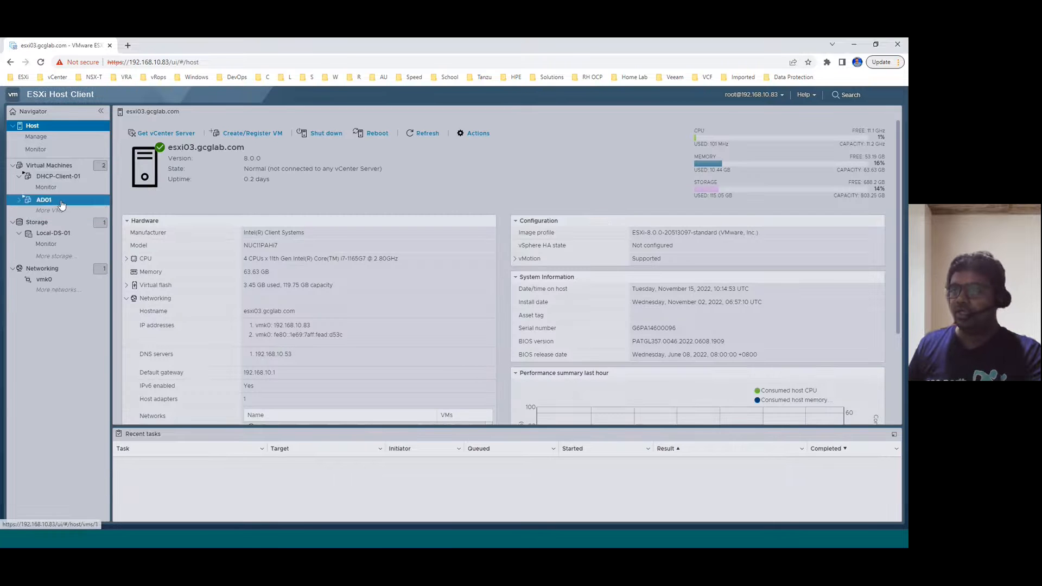
- Open the console of the AD01 virtual machine in a new browser tab
left_click(44, 200)
left_click(152, 135)
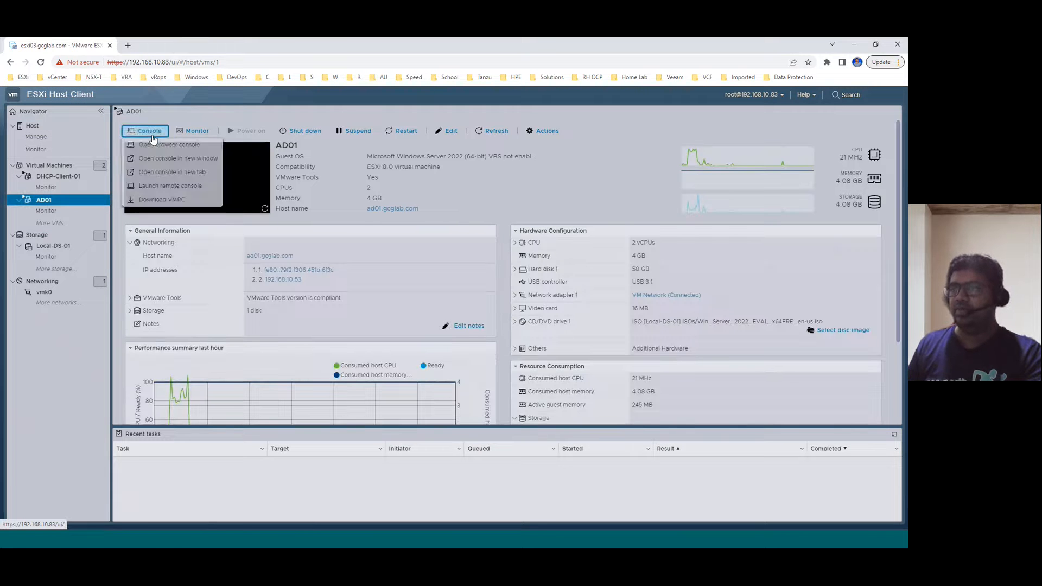
left_click(178, 172)
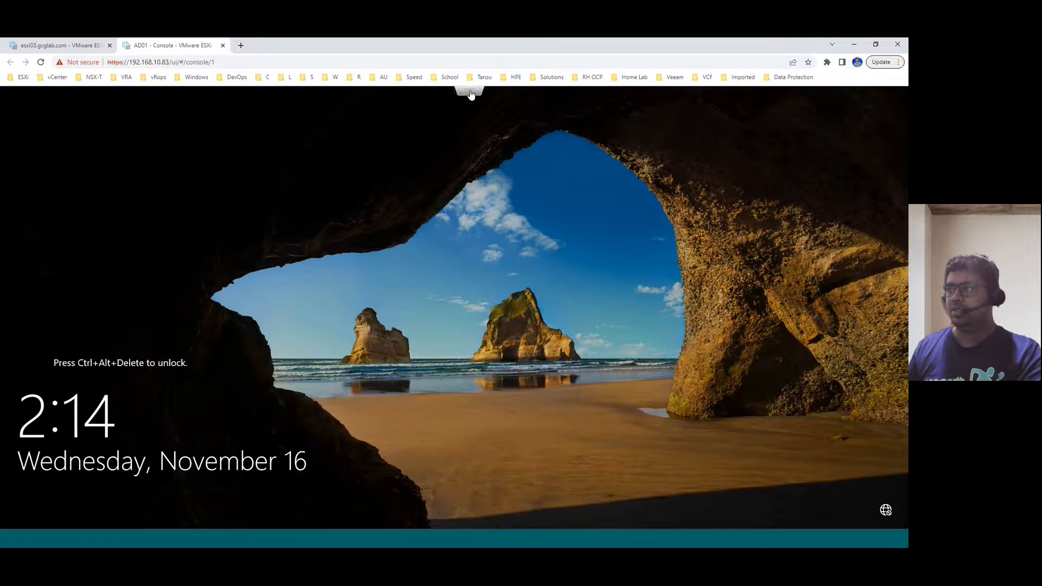
- Send the unlock key combination to the AD01 guest and sign in as GCGLAB\Administrator with the account password
left_click(471, 95)
mouse_move(510, 126)
mouse_move(624, 156)
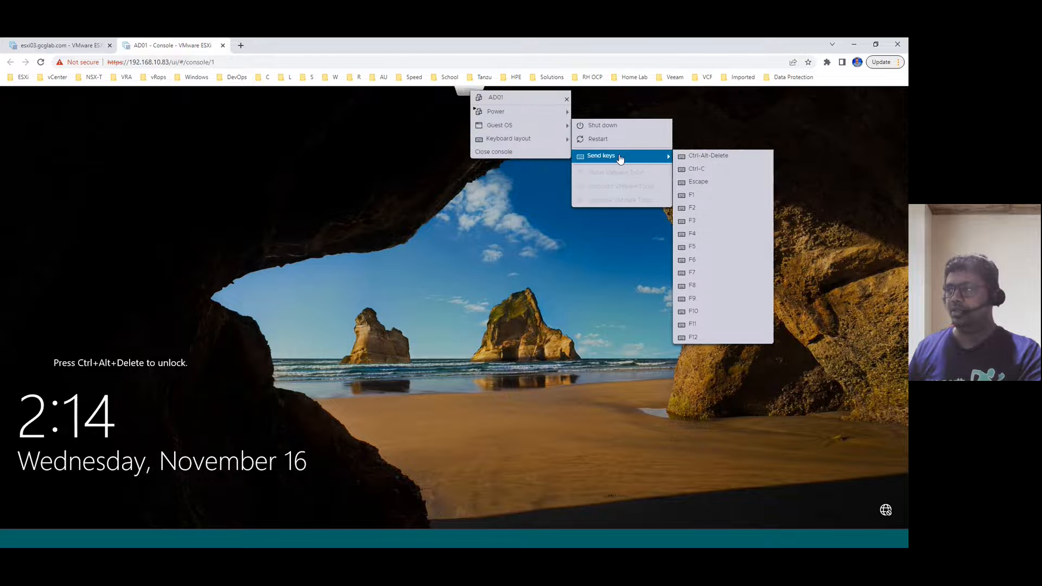
left_click(707, 159)
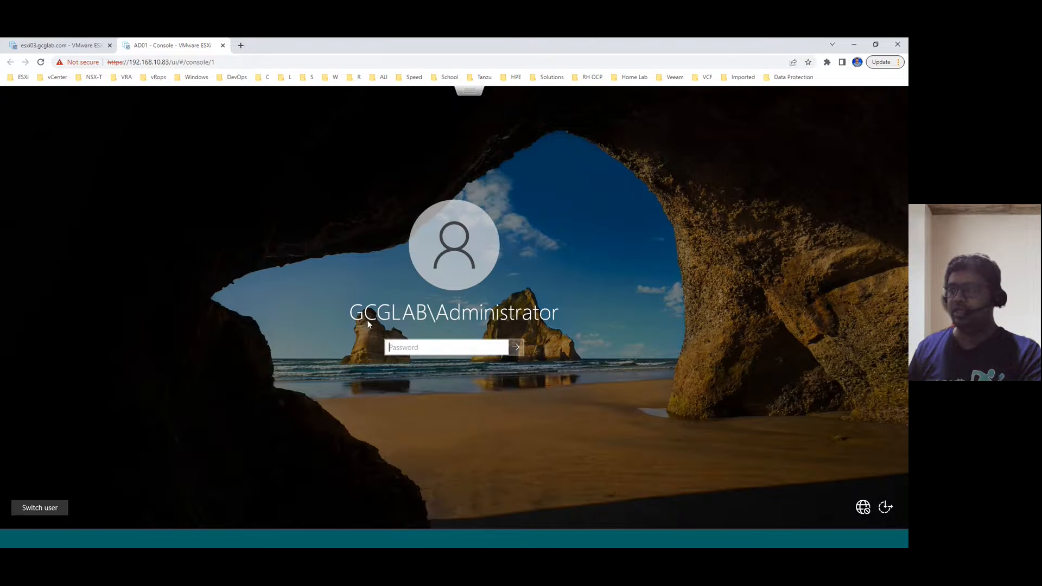
type("•••")
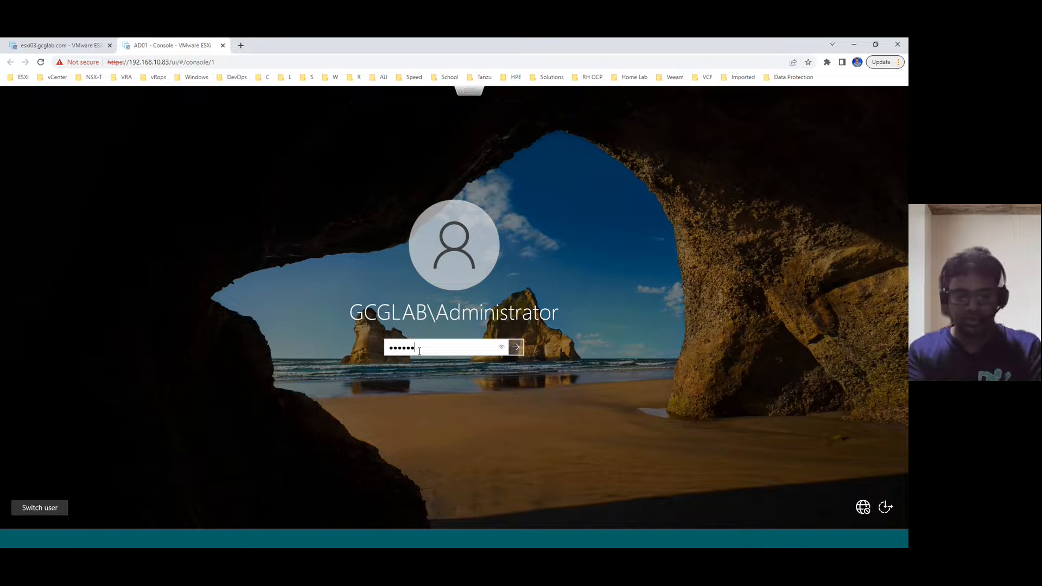
type("••••••••")
key("Return")
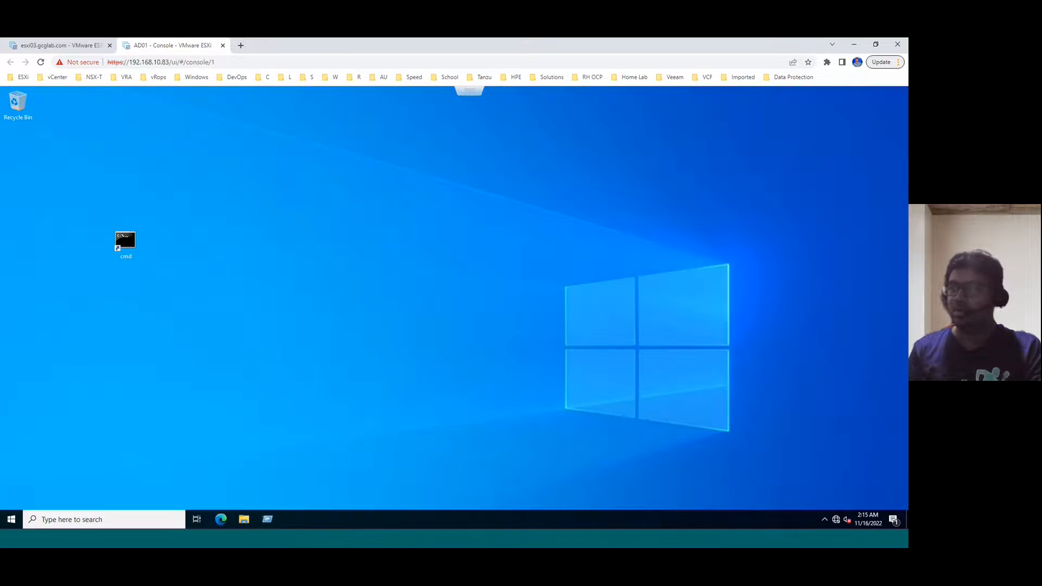
- Launch Server Manager on AD01 and dismiss the Windows Admin Center message
left_click(19, 517)
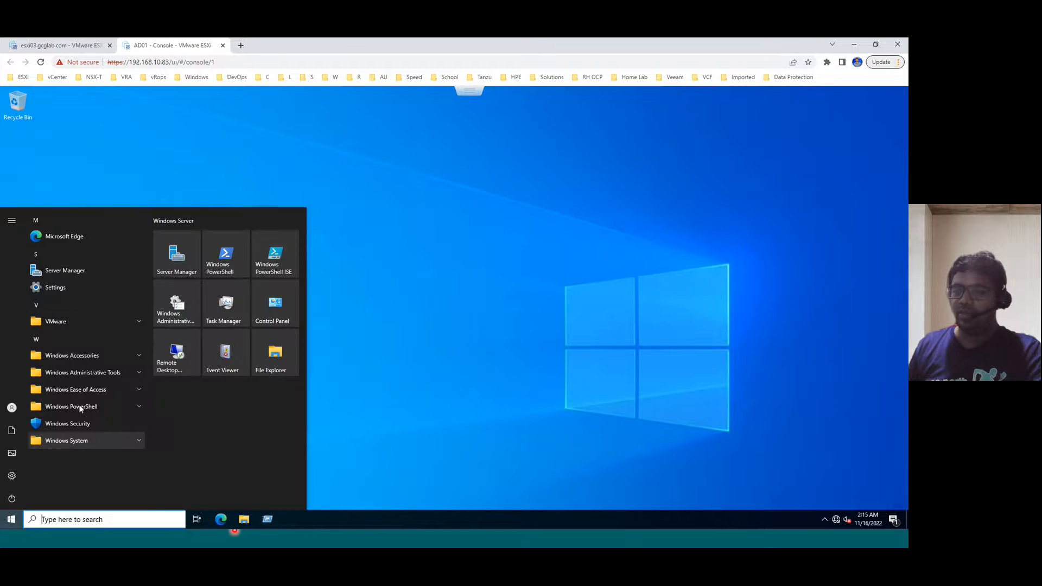
left_click(176, 258)
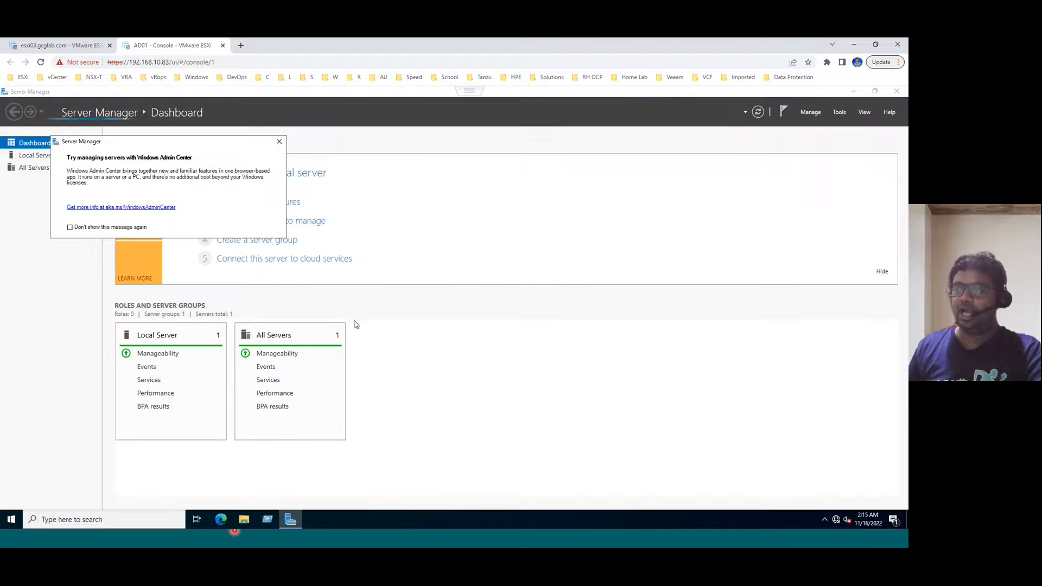
left_click(279, 143)
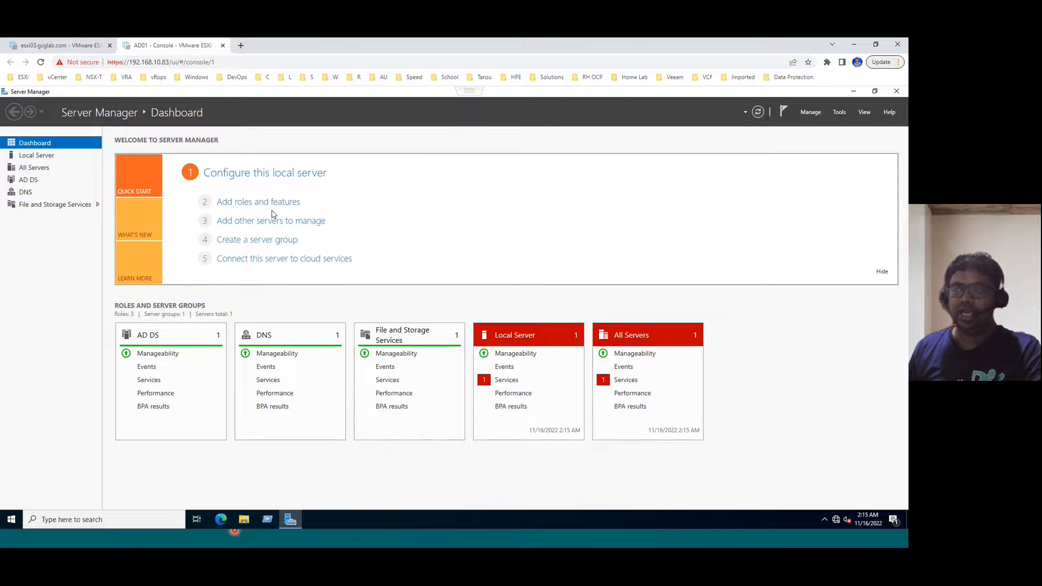
- Examine the server roles of ad01.gcglab.com in the Add Roles and Features Wizard, cancelling without installing anything
left_click(273, 204)
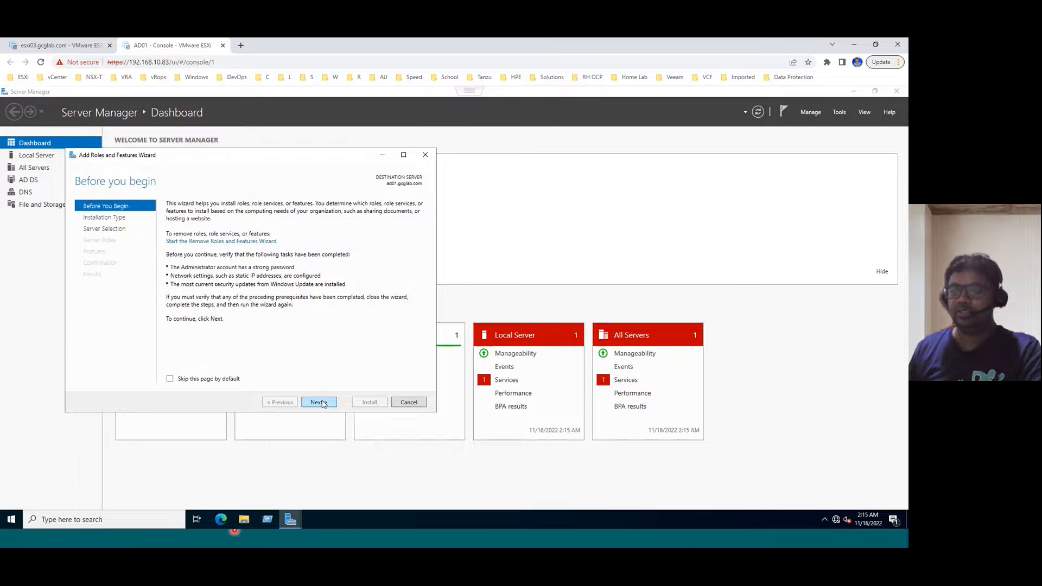
left_click(319, 403)
left_click(319, 402)
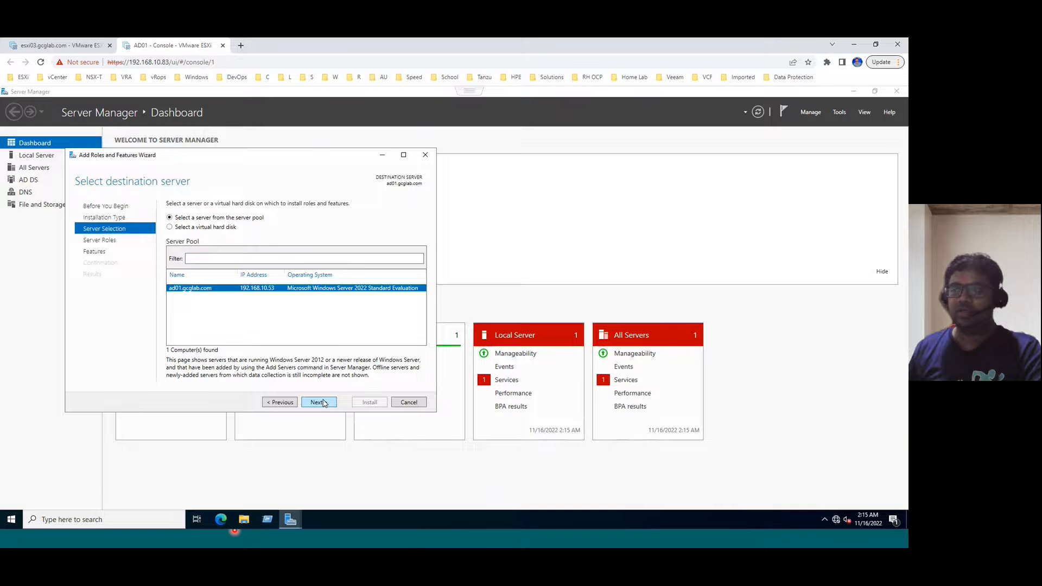
left_click(323, 402)
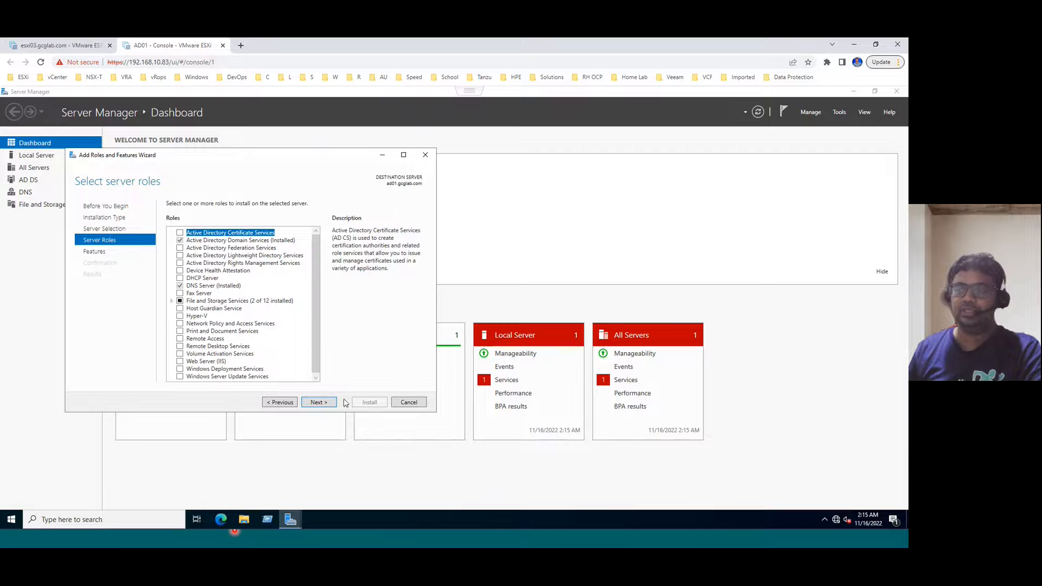
left_click(409, 403)
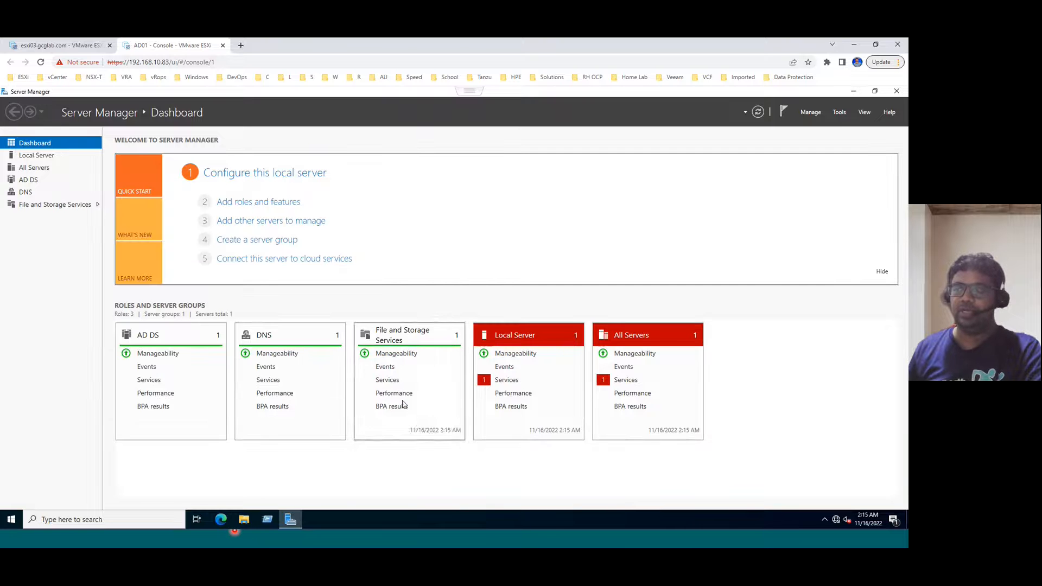
left_click(258, 205)
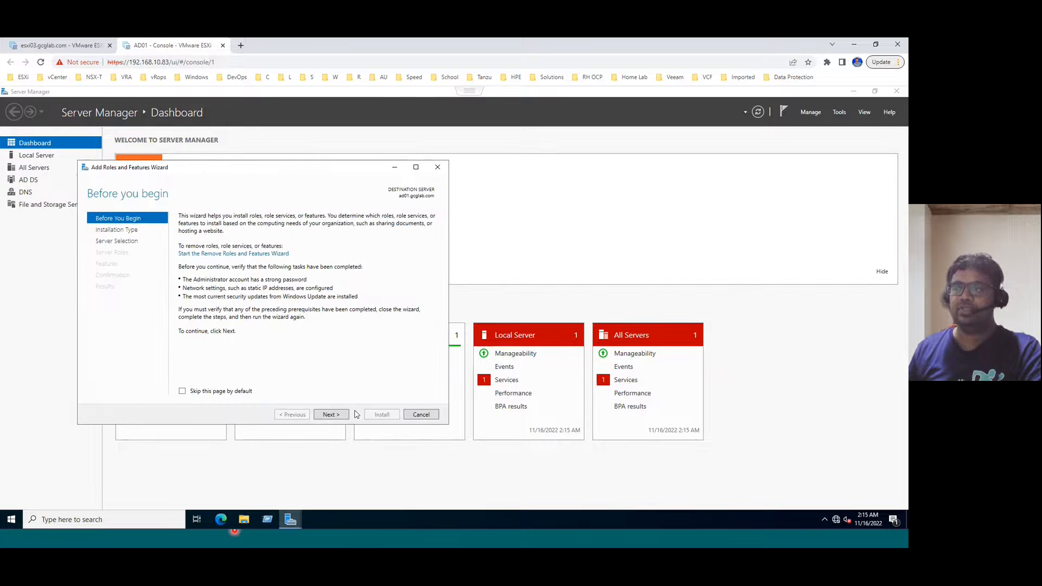
left_click(335, 415)
left_click(336, 416)
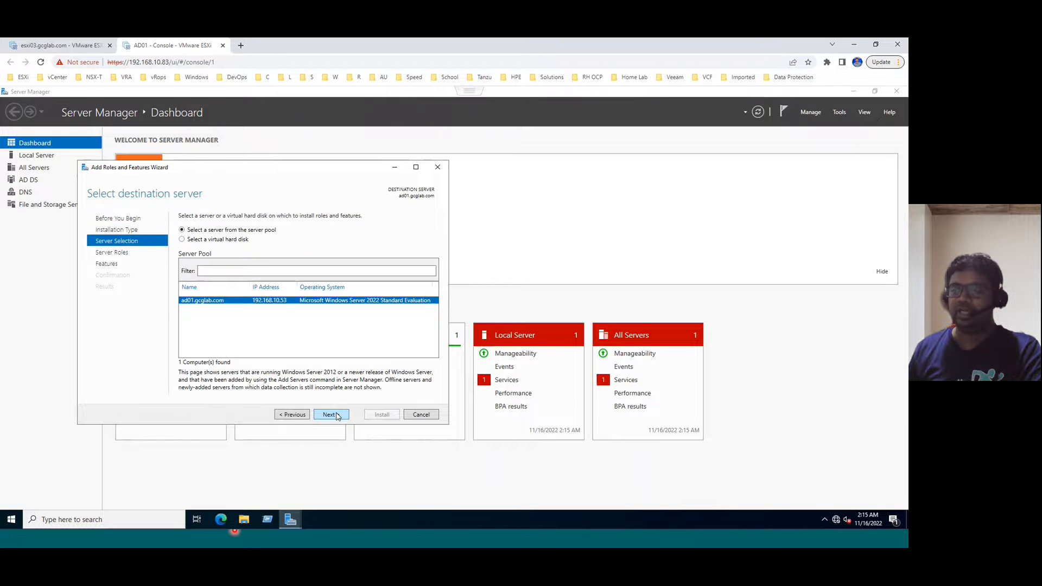
left_click(336, 416)
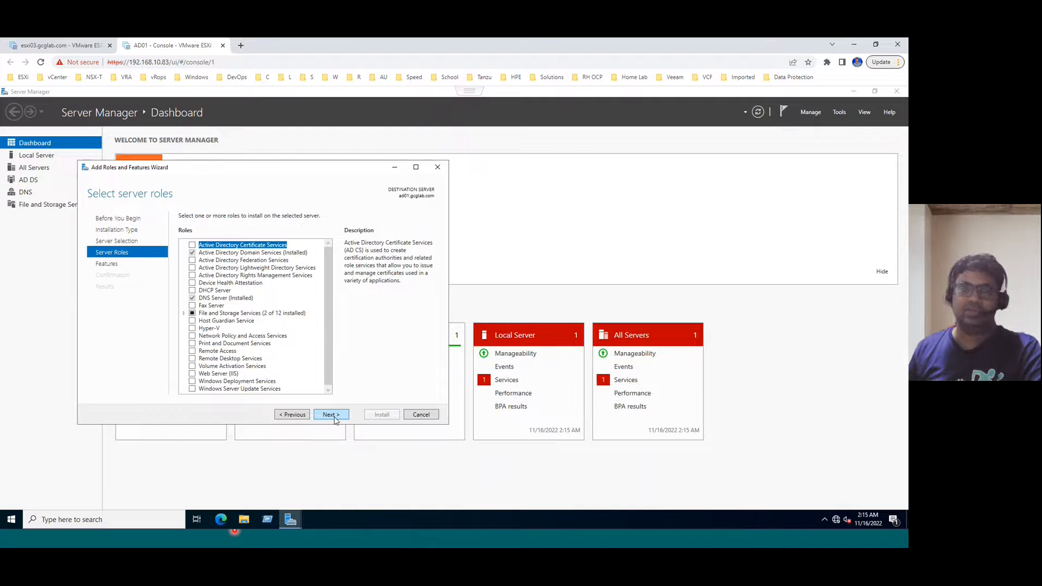
left_click(424, 417)
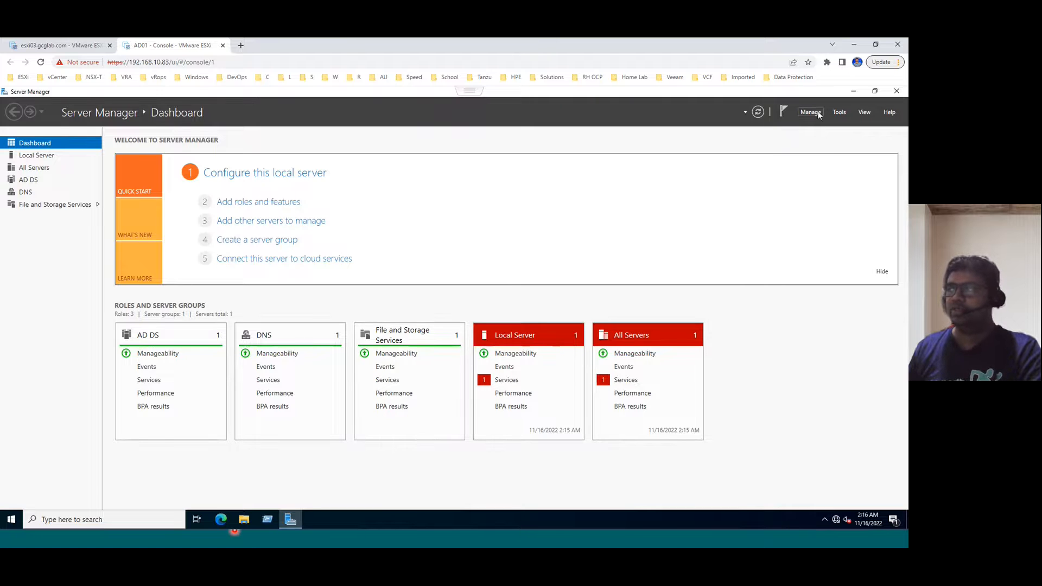
- Look through Server Manager's list of administrative tools for the DNS entry, and close Server Manager
left_click(813, 114)
left_click(839, 114)
left_click(839, 114)
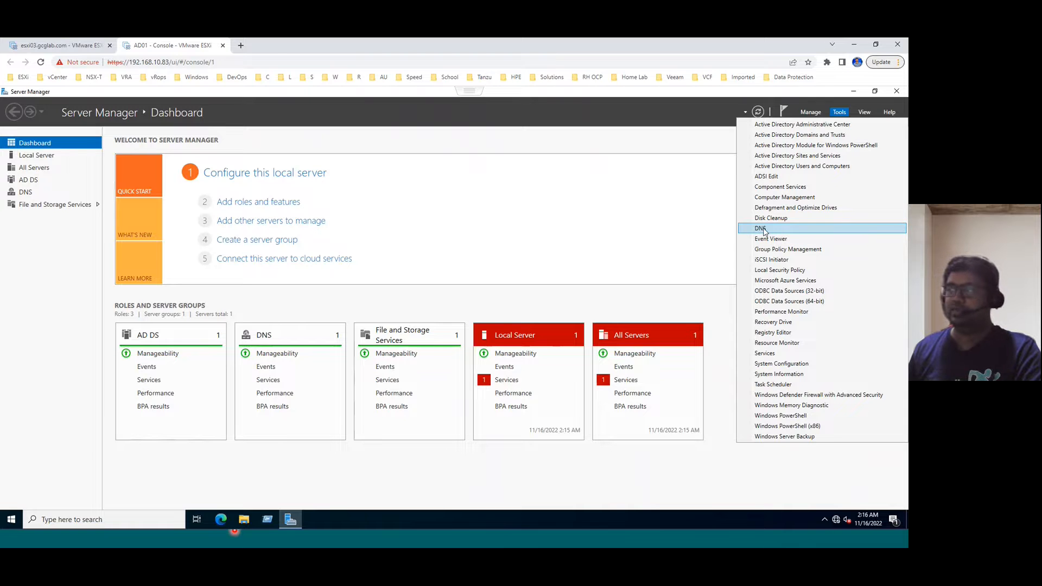
left_click(579, 218)
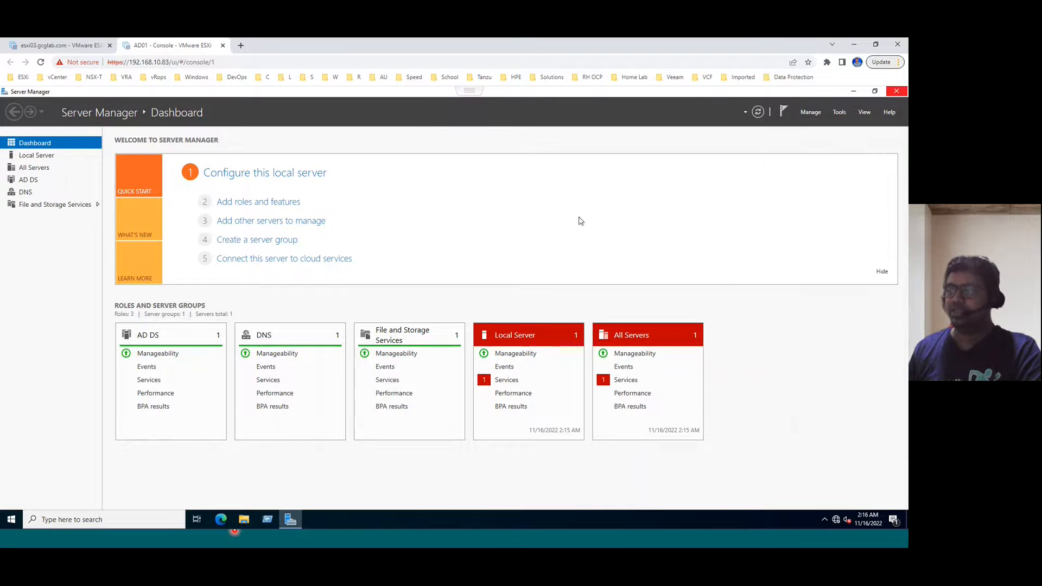
left_click(897, 92)
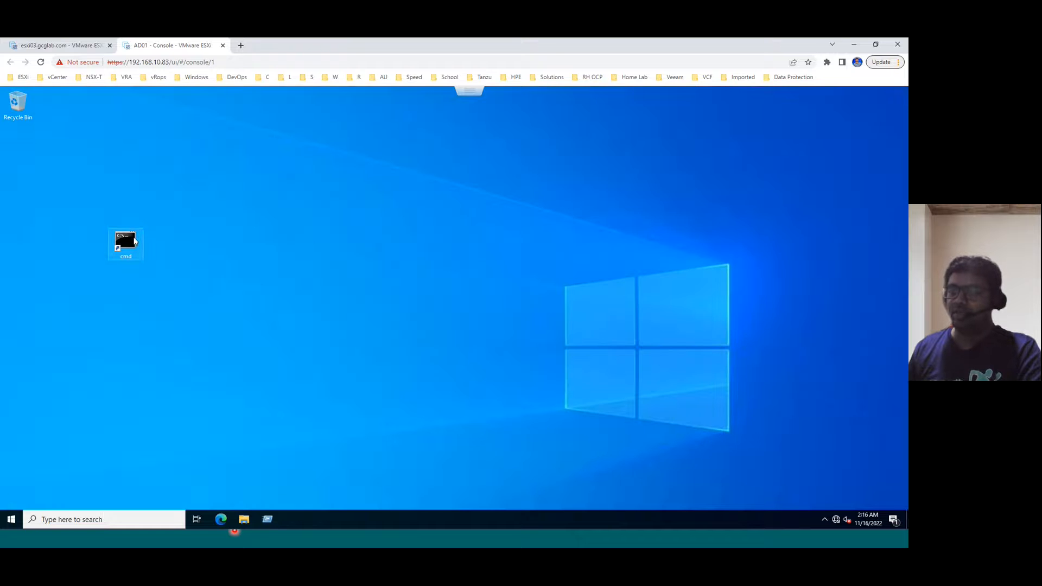
- Run dnsmgmt.msc to start DNS Manager and widen its console tree
left_click(268, 517)
type("dnsmg")
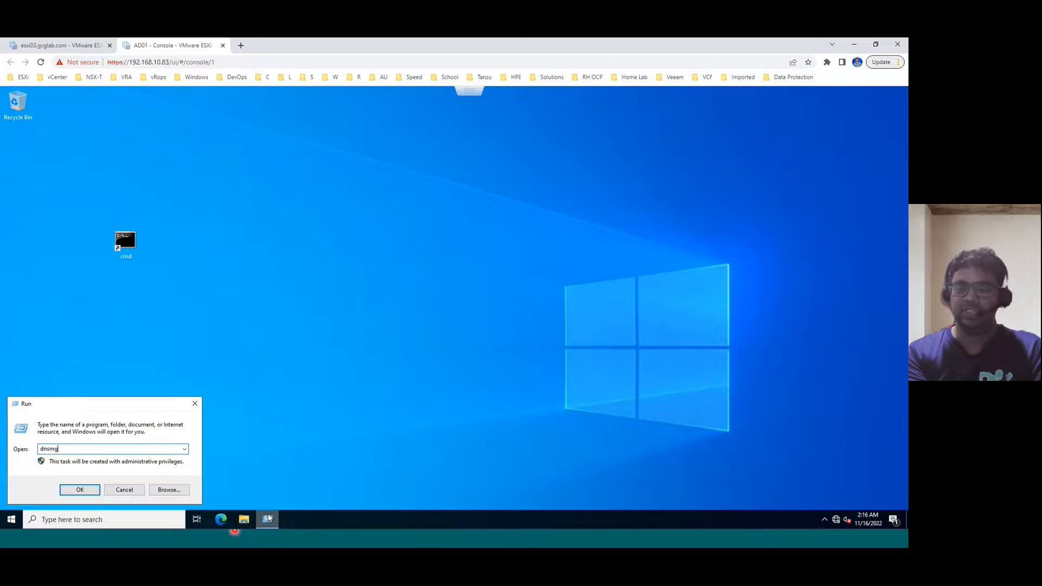
type("mt.msc")
key("Return")
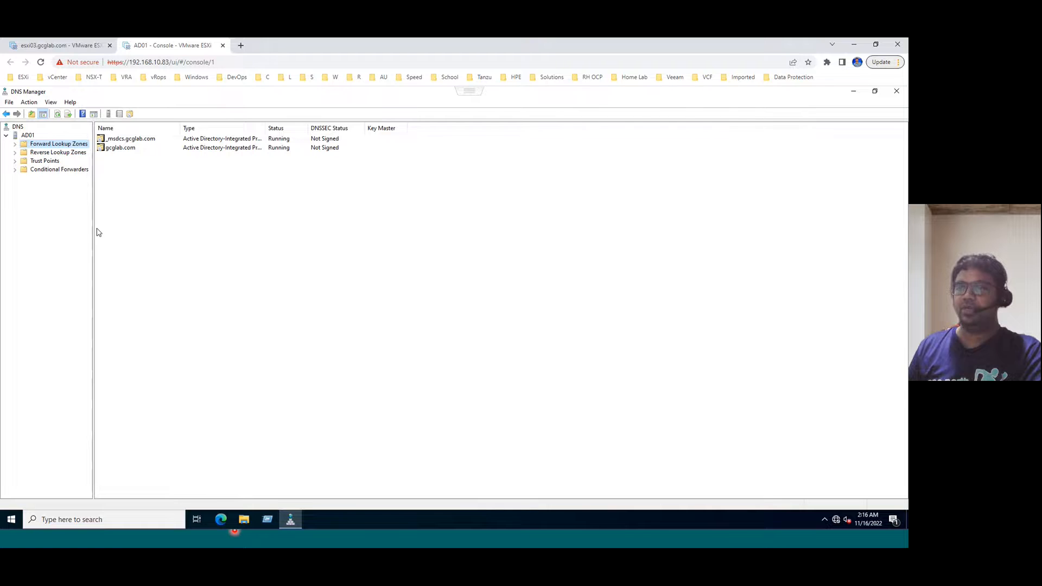
left_click_drag(93, 222, 182, 217)
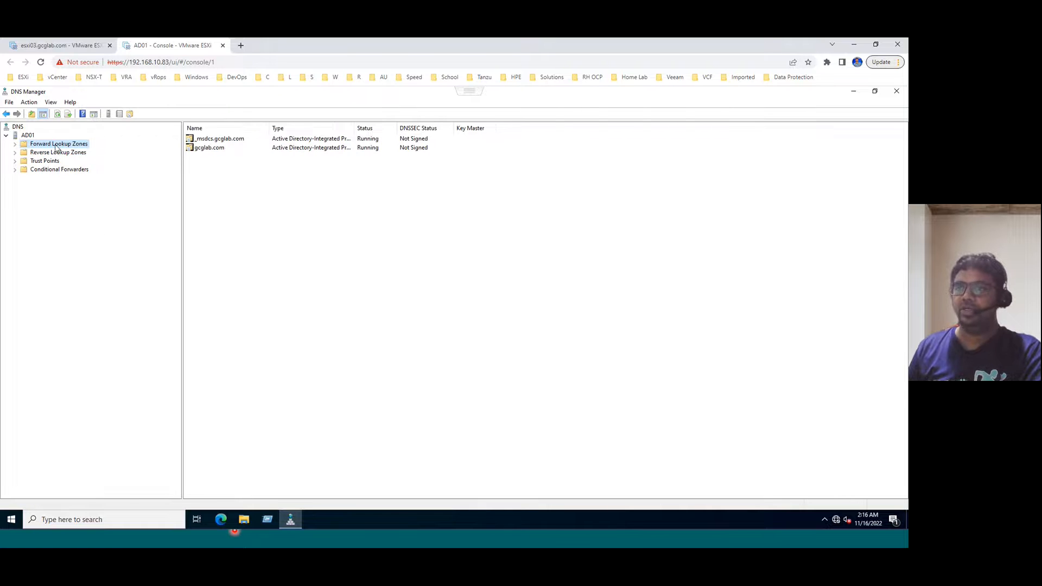
- Examine AD01's forward and reverse lookup zones, and display the records of the gcglab.com forward zone
left_click(29, 136)
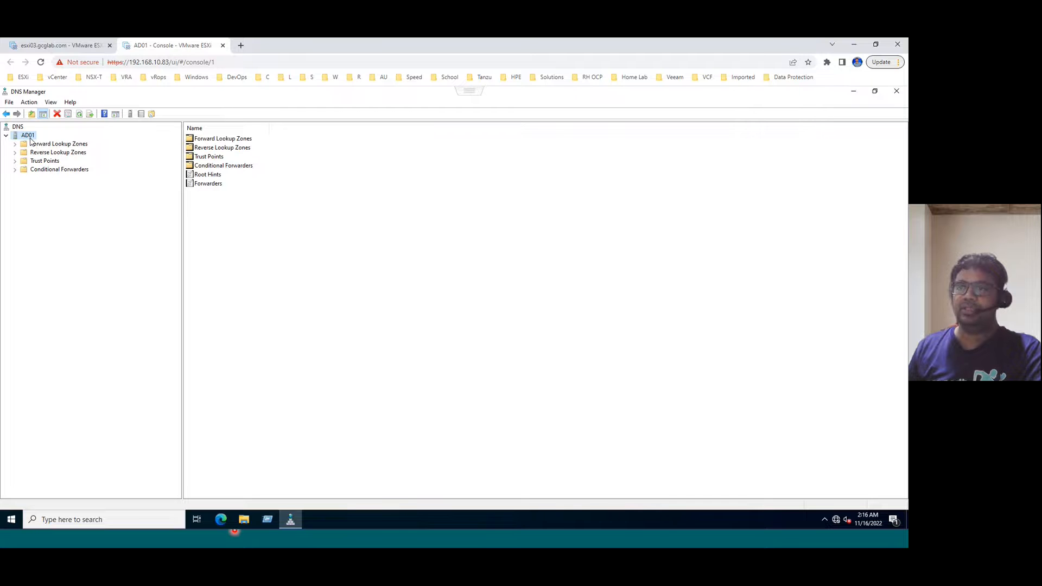
left_click(39, 144)
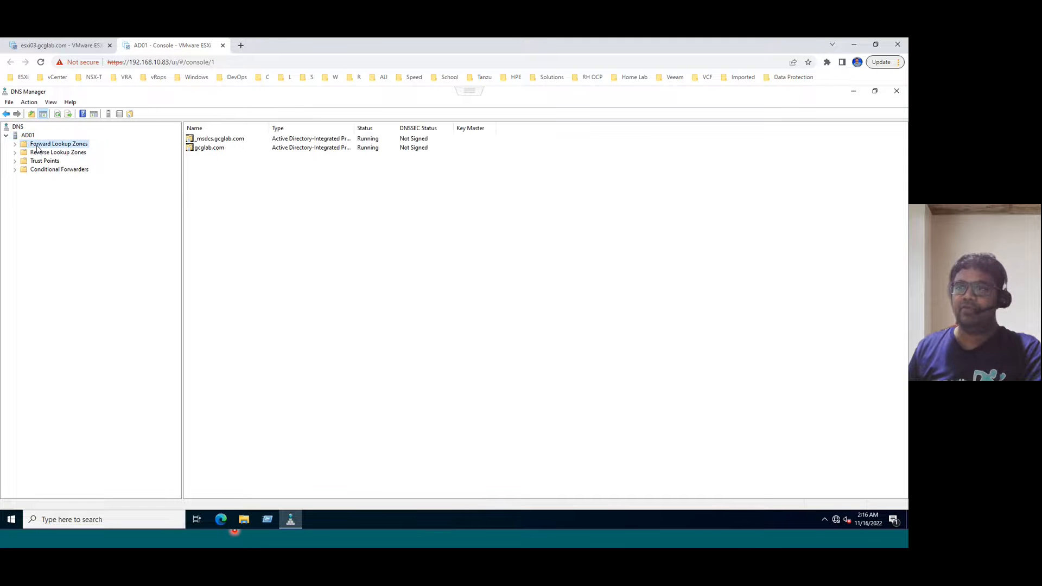
left_click(71, 154)
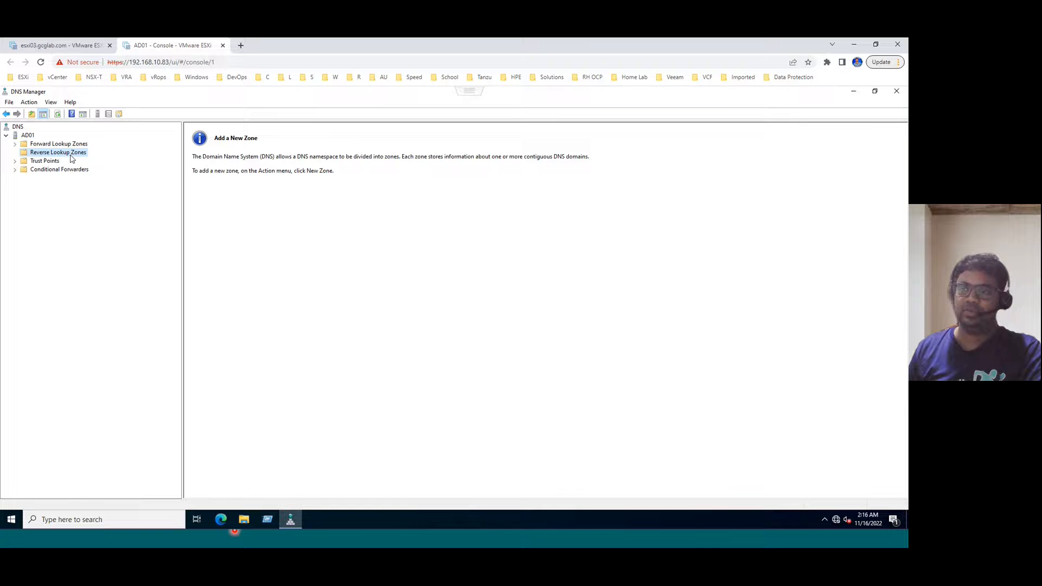
left_click(77, 146)
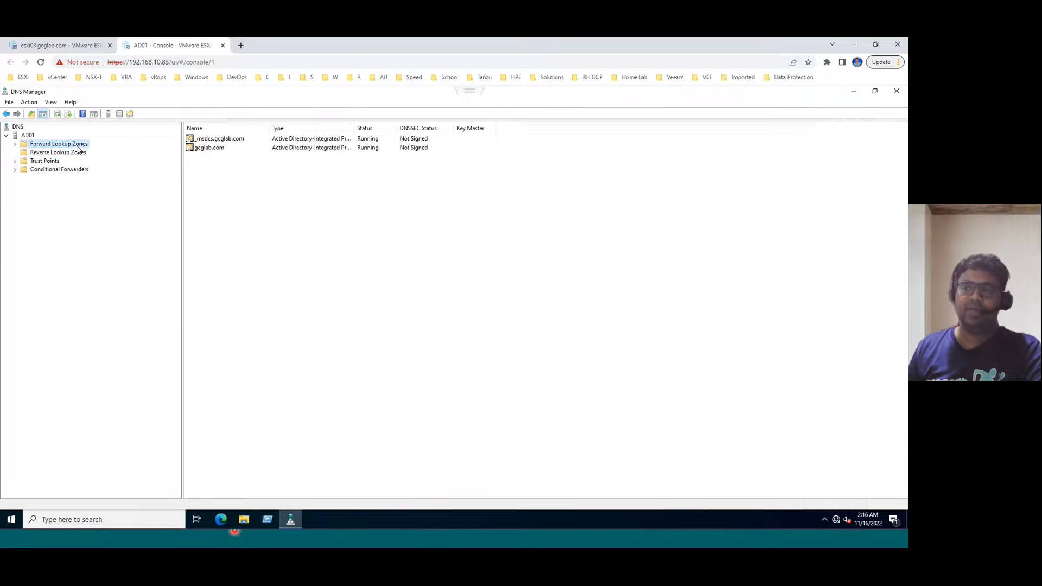
left_click(64, 154)
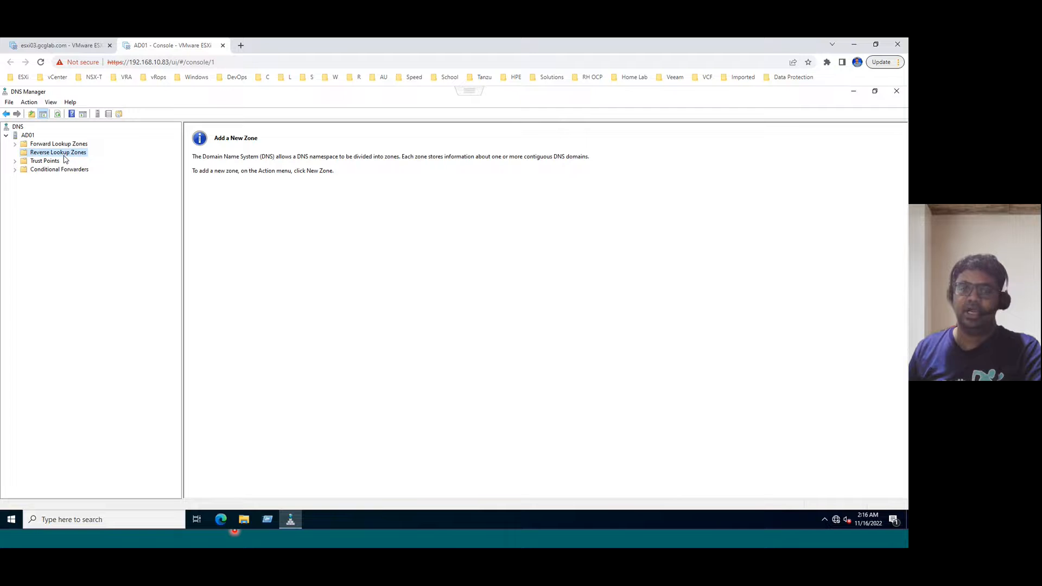
left_click(15, 144)
left_click(31, 163)
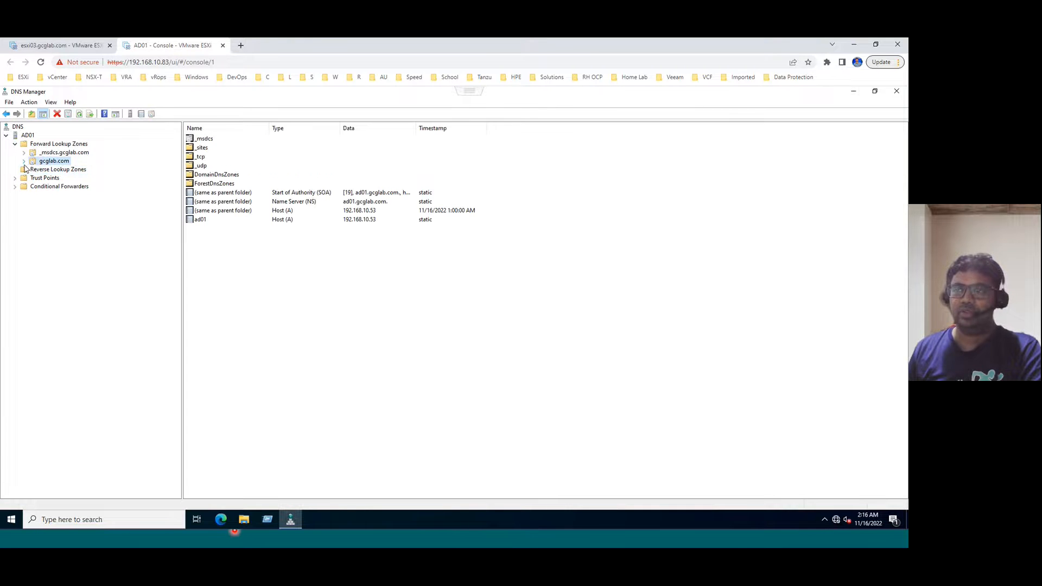
- Expand the gcglab.com forward zone, examine its ad01 host record, and display the contents of Reverse Lookup Zones
left_click(24, 163)
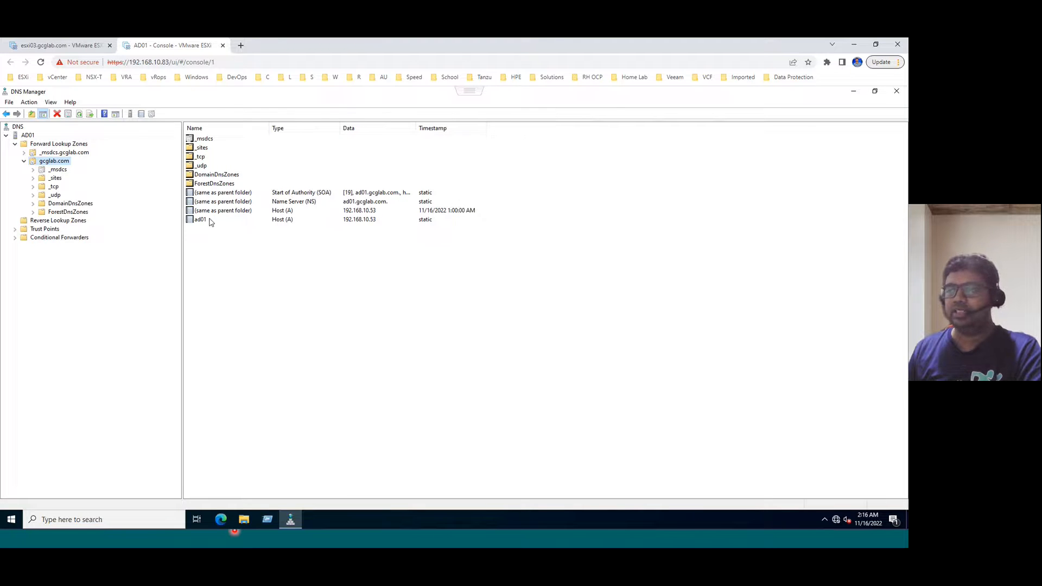
left_click(215, 221)
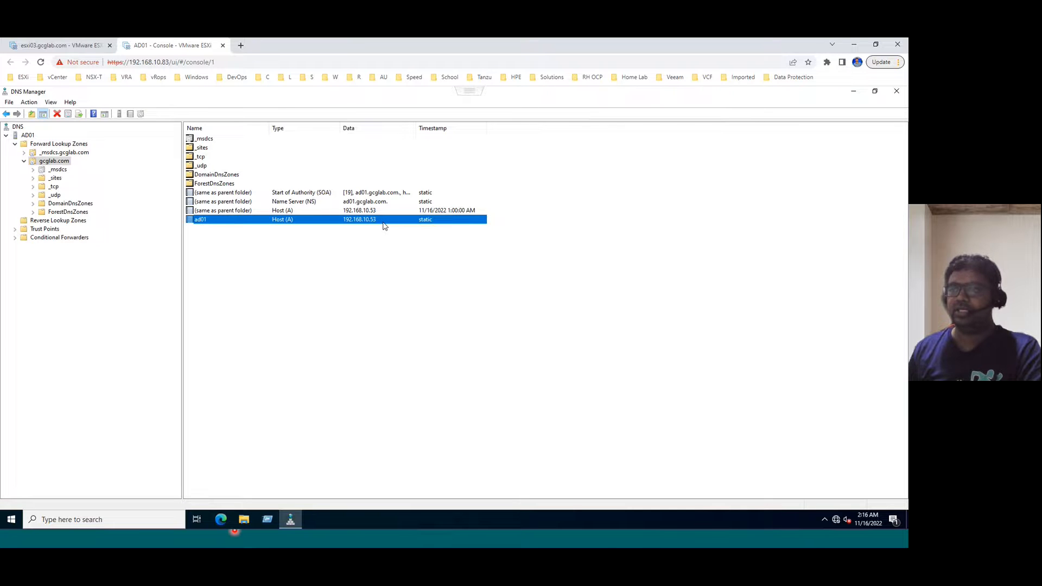
left_click(65, 222)
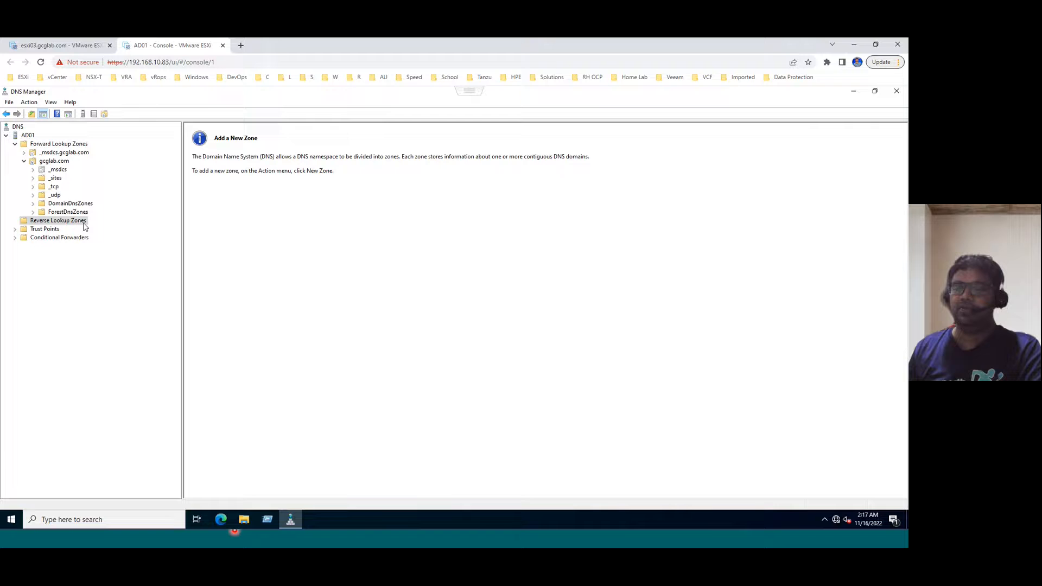
- Run ipconfig in a Command Prompt to check AD01's IPv4 address, and close the Command Prompt
left_click(269, 520)
type("cmd")
key("Return")
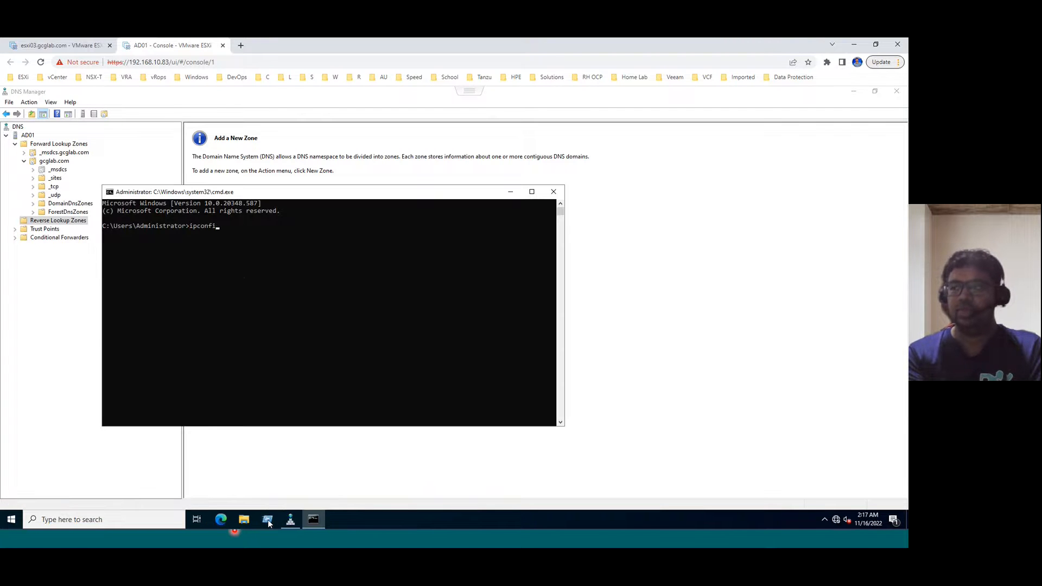
type("ipconfig")
key("Return")
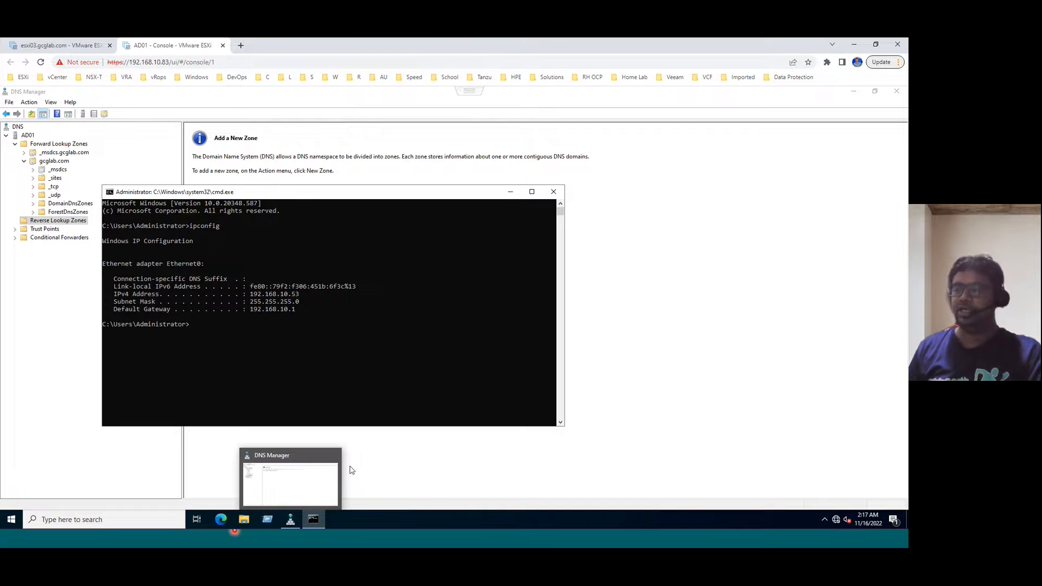
left_click(252, 294)
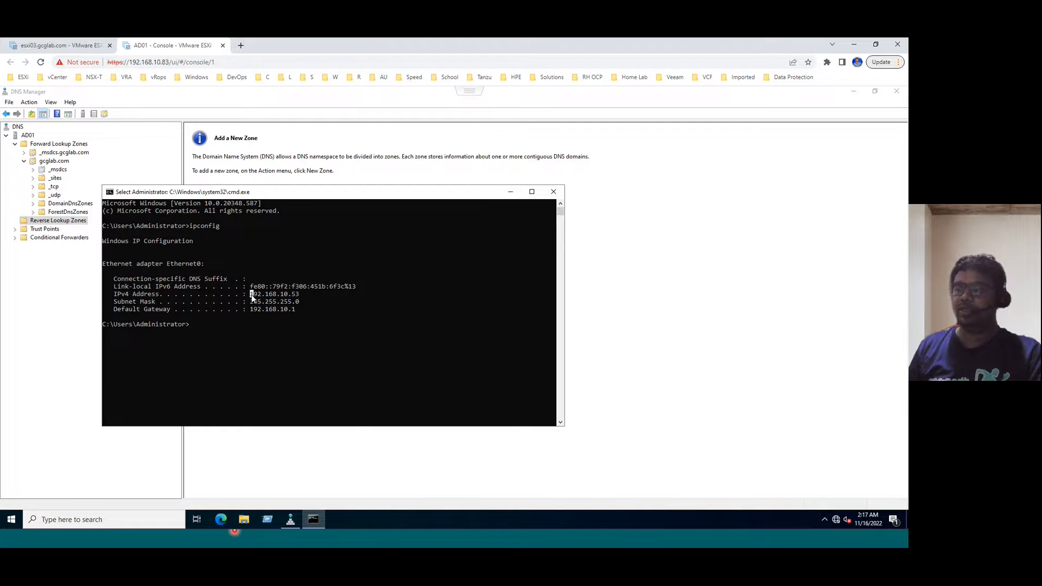
mouse_move(275, 298)
left_mouse_down()
mouse_move(256, 302)
mouse_move(288, 295)
left_mouse_up()
left_click(554, 192)
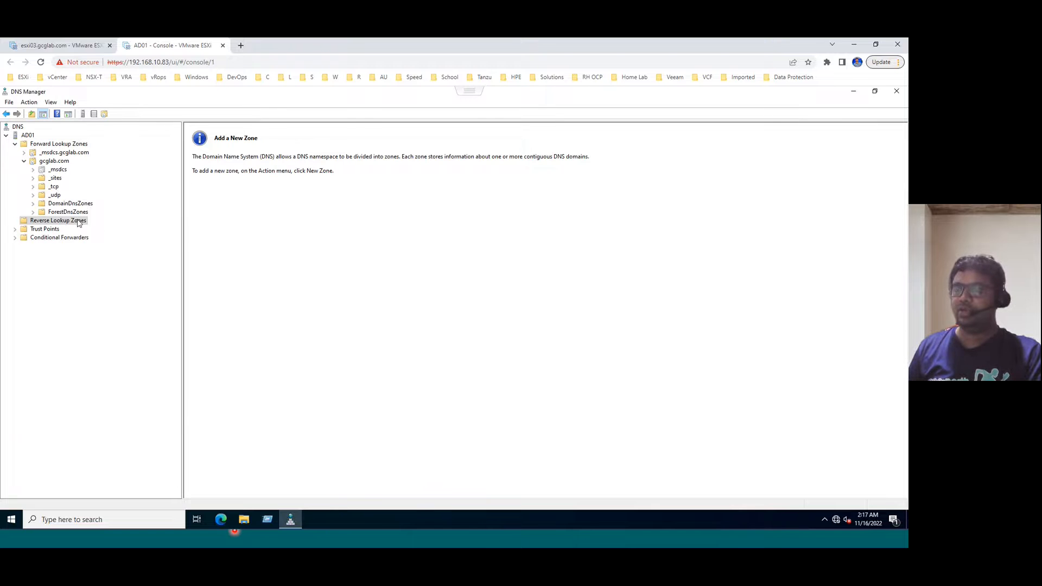
- Start a new reverse lookup zone as a primary zone stored in Active Directory, replicated to all DNS servers in the gcglab.com domain
right_click(79, 223)
left_click(103, 227)
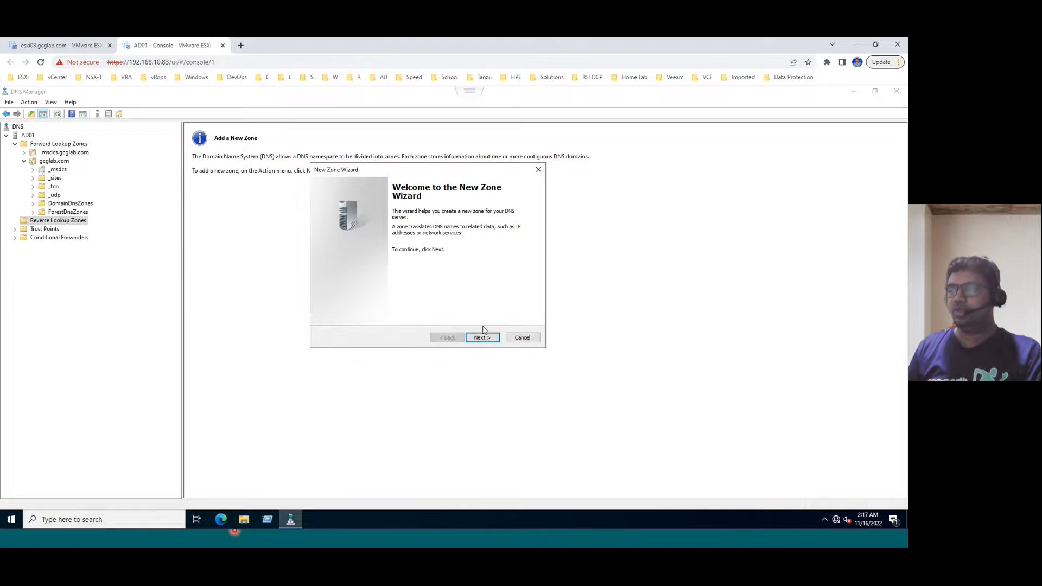
left_click(484, 339)
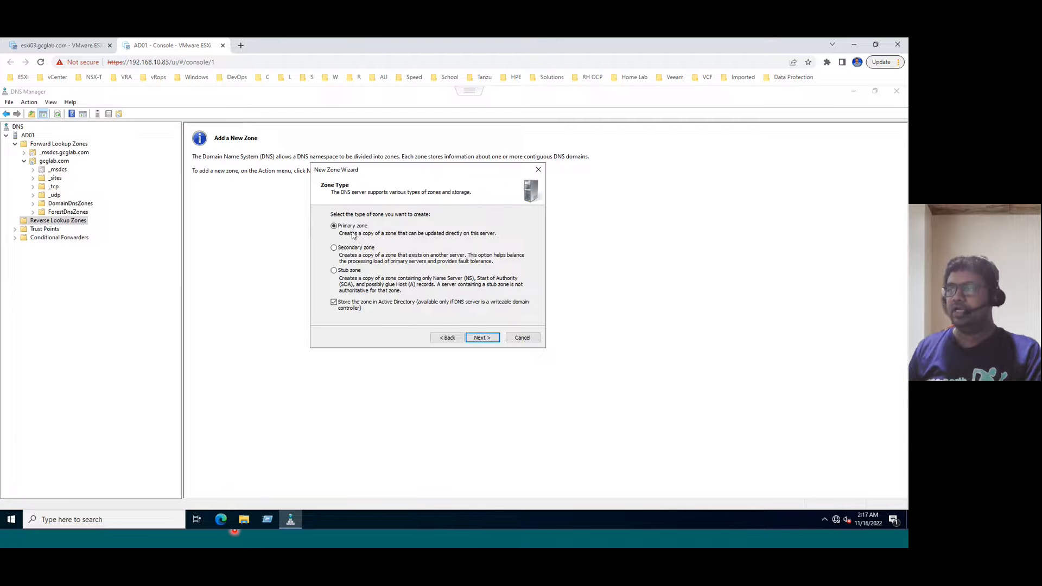
left_click(481, 338)
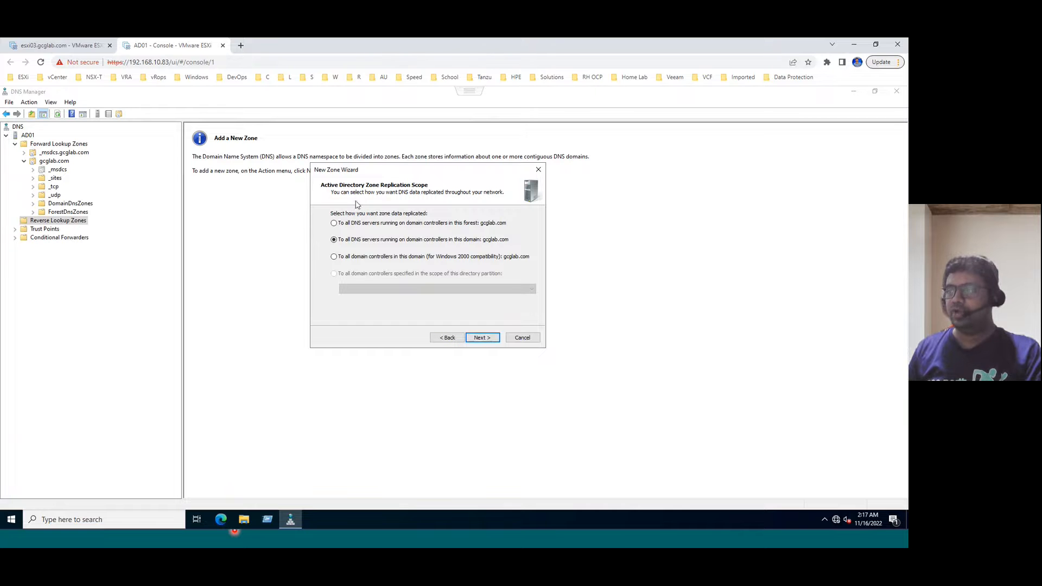
left_click(478, 339)
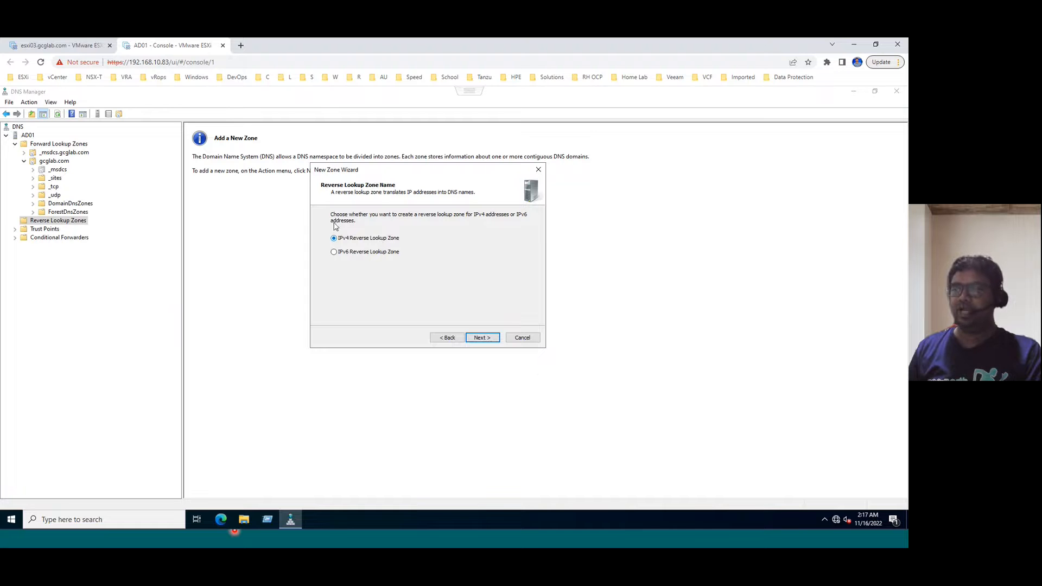
- Create the zone as an IPv4 reverse lookup zone with network ID 192.168.10, allowing only secure dynamic updates
left_click(484, 339)
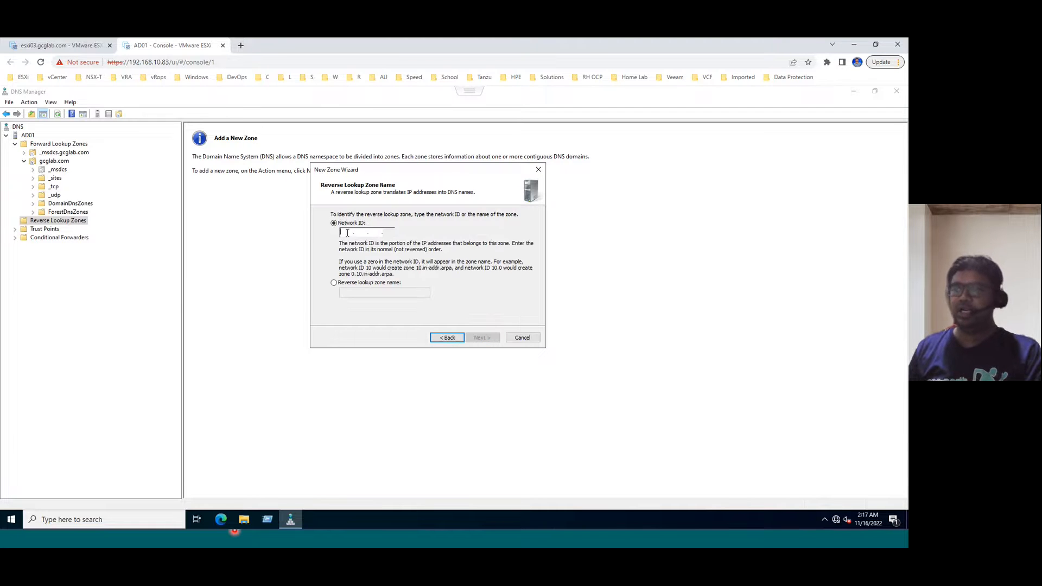
type("192.168.10.")
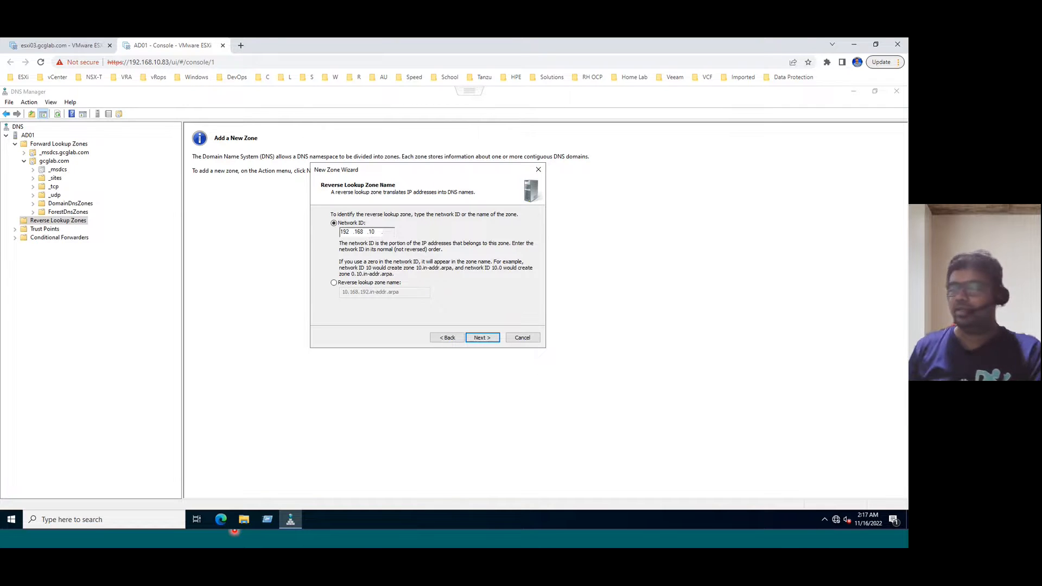
left_click(483, 338)
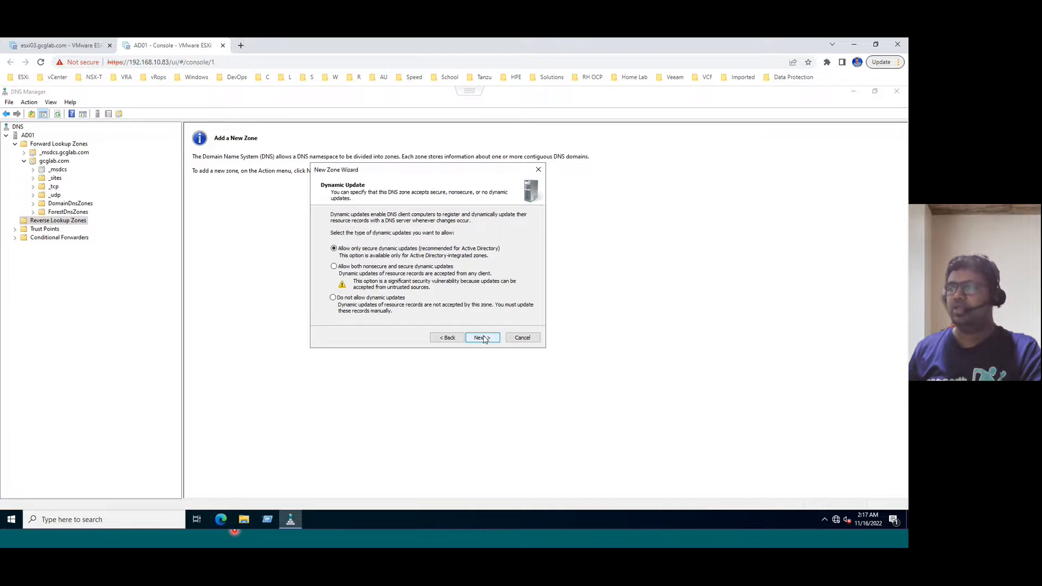
left_click(482, 338)
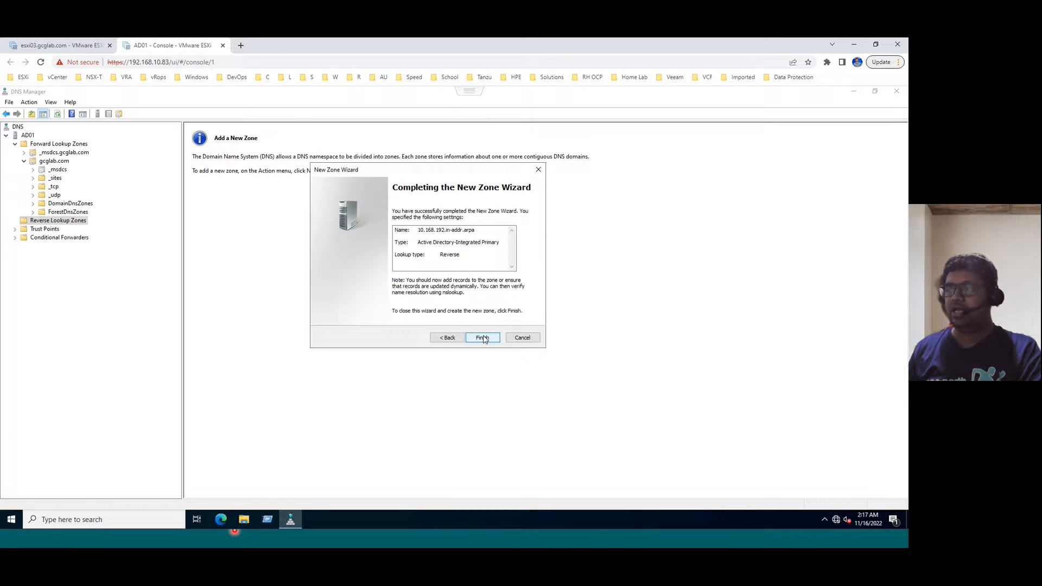
left_click(485, 340)
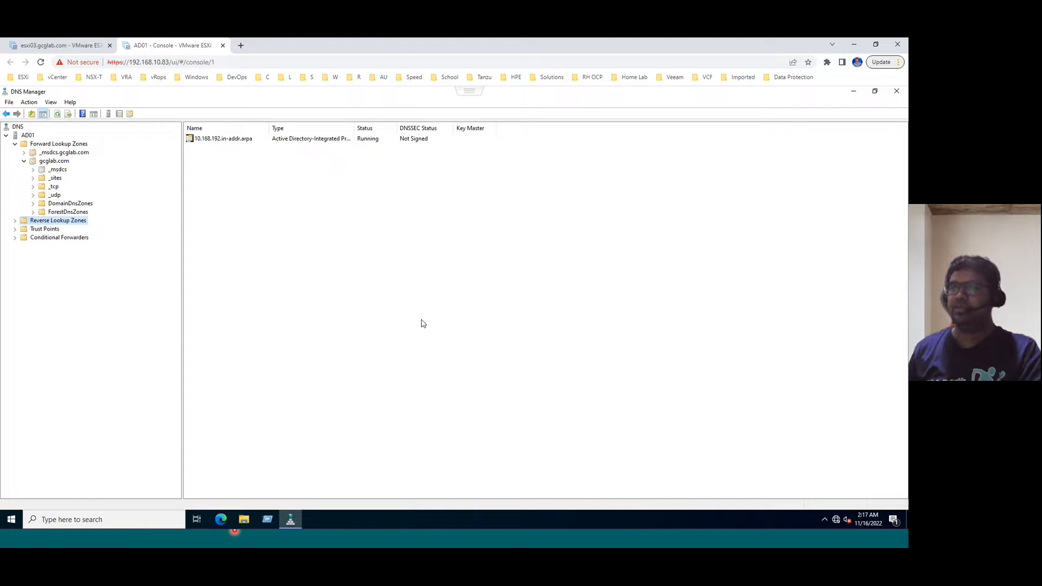
- Display and refresh the records of the 10.168.192.in-addr.arpa reverse zone, and display the records of the gcglab.com forward zone
left_click(15, 221)
left_click(60, 230)
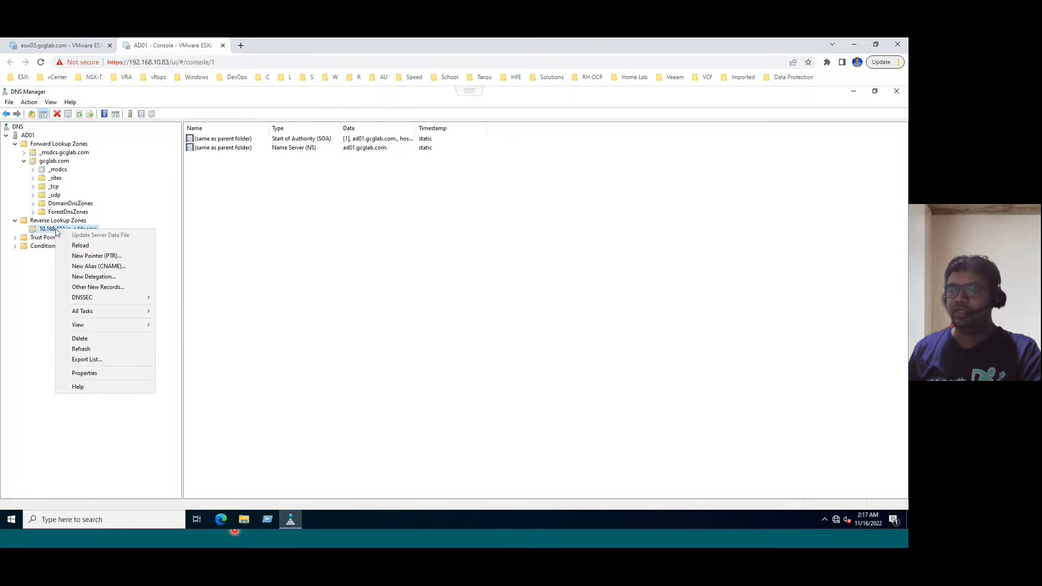
left_click(88, 350)
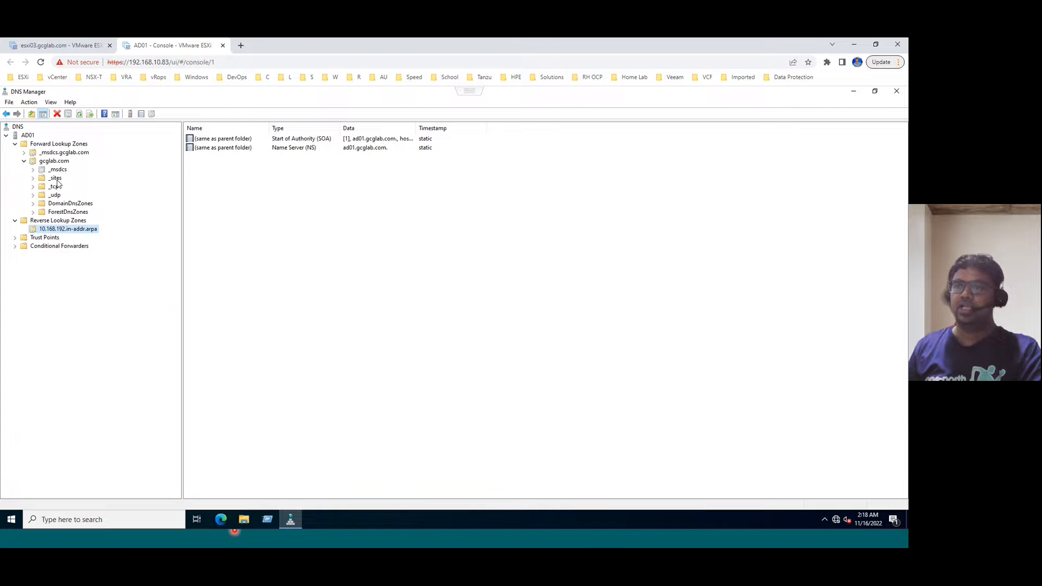
left_click(61, 162)
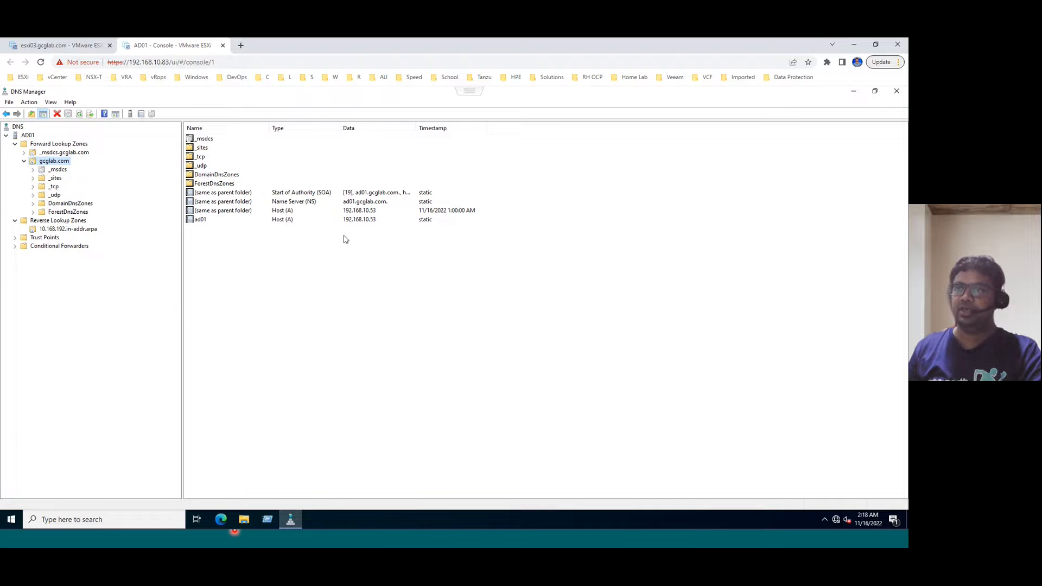
- Switch to the ESXi Host Client and check the host's hostname and vmk0 IPv4 address on its overview page
left_click(49, 46)
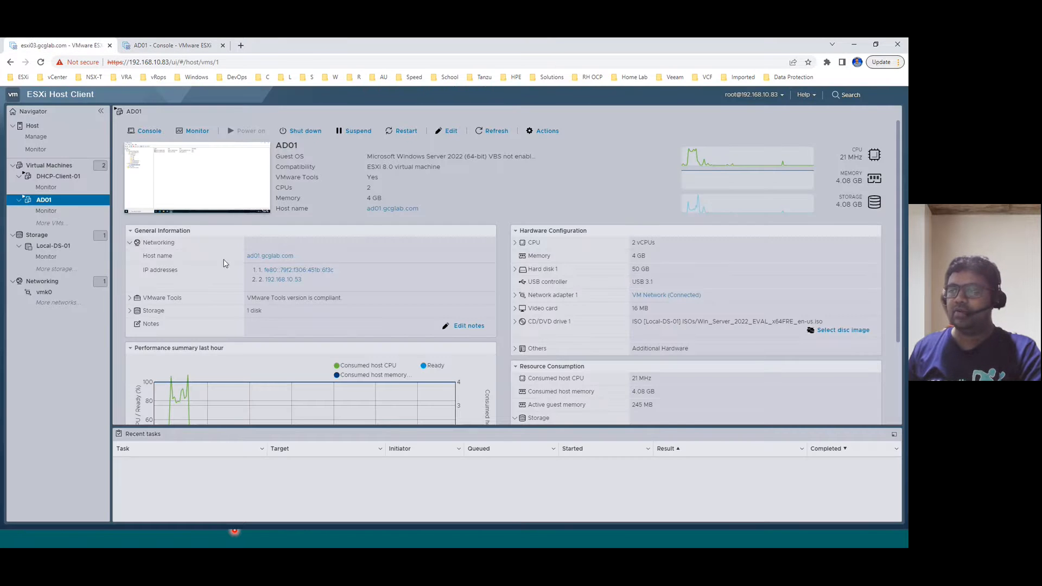
left_click(39, 127)
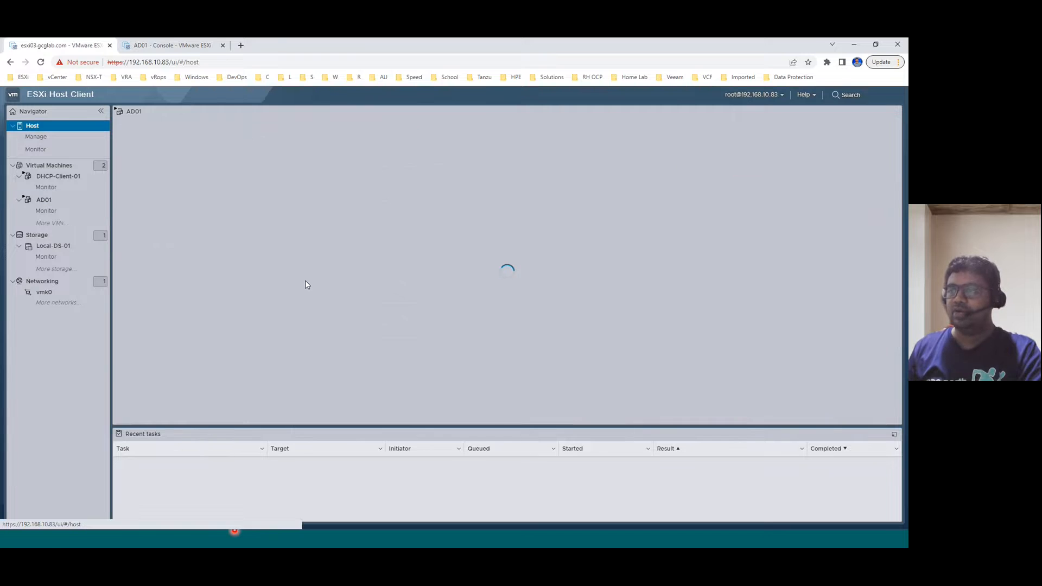
left_click_drag(243, 312, 297, 315)
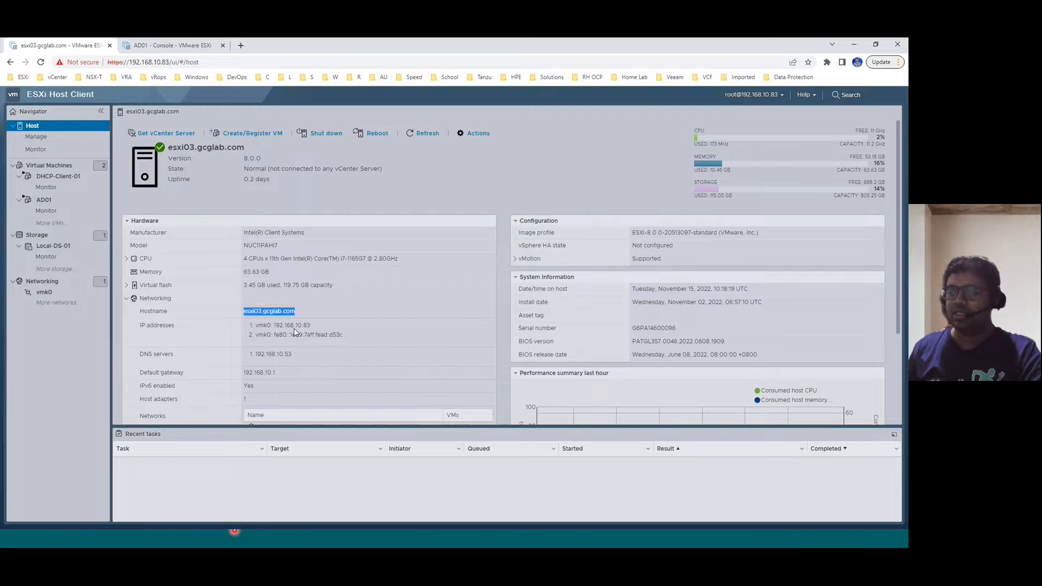
left_click_drag(311, 326, 290, 326)
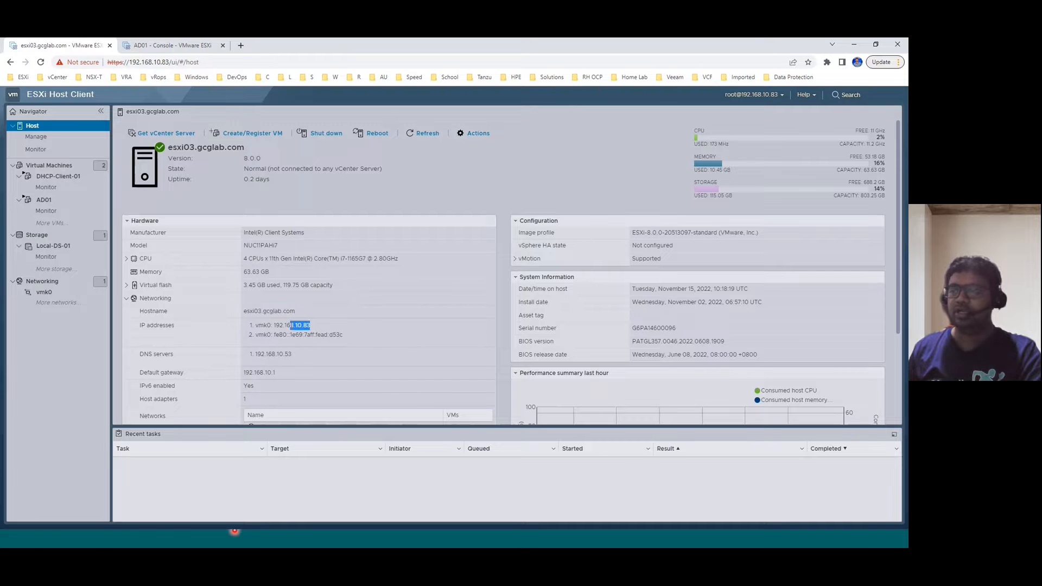
- In the AD01 console, add host esxi03 with IP 192.168.10.83 to gcglab.com, creating its PTR record and allowing any authenticated user to update DNS records
left_click(183, 47)
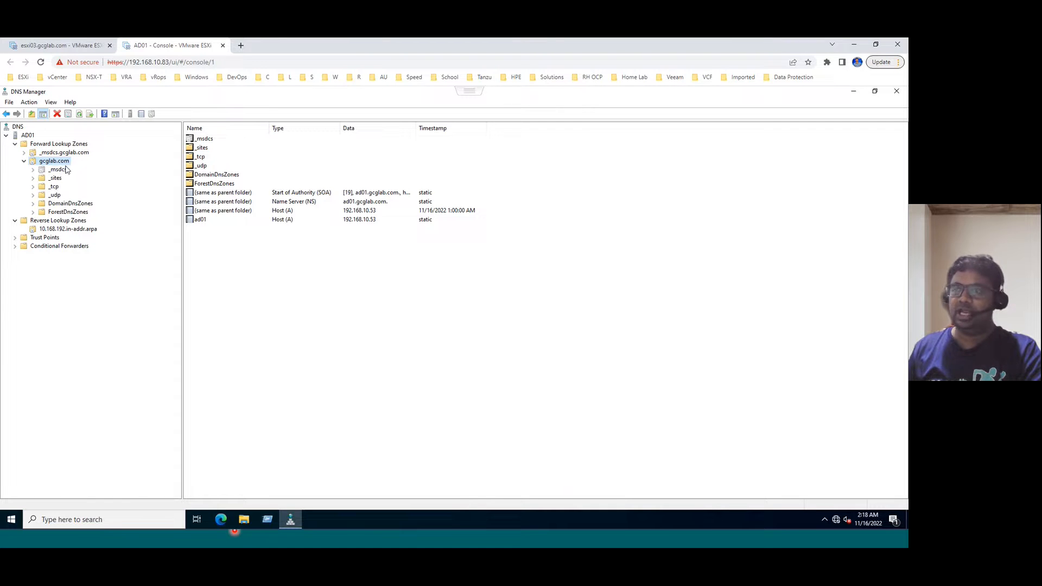
right_click(64, 165)
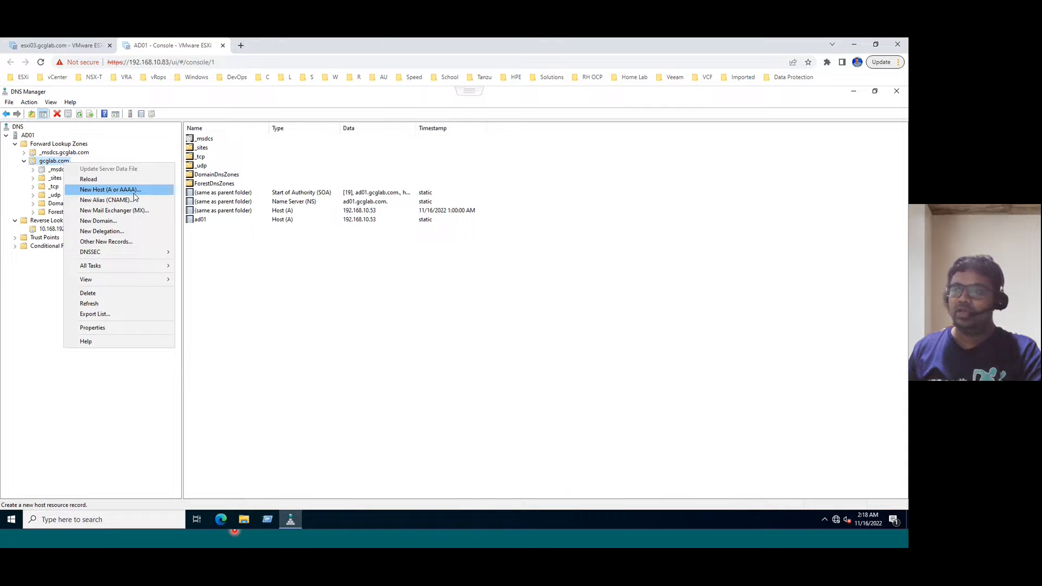
left_click(97, 191)
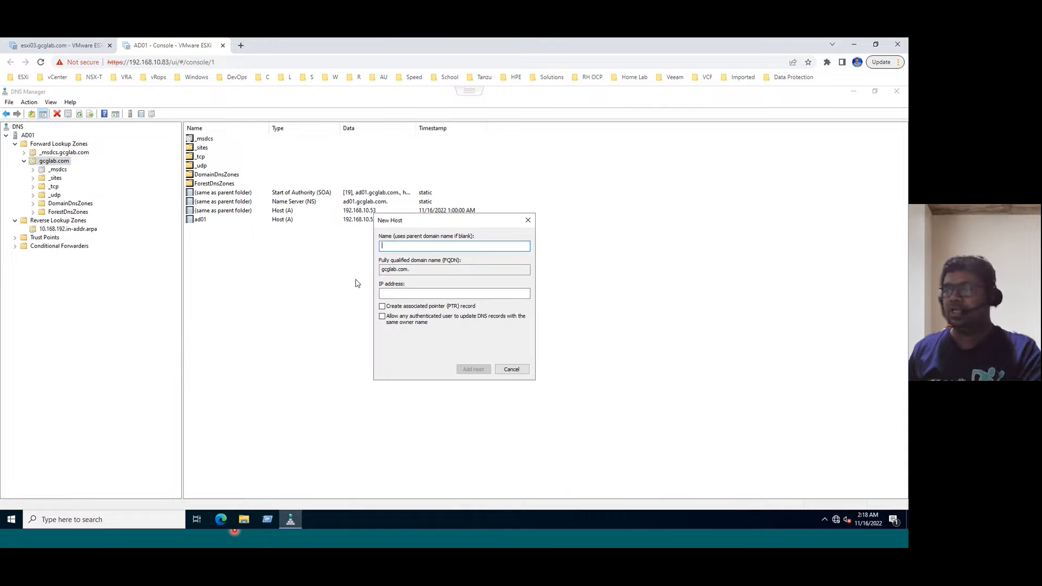
type("esxi03")
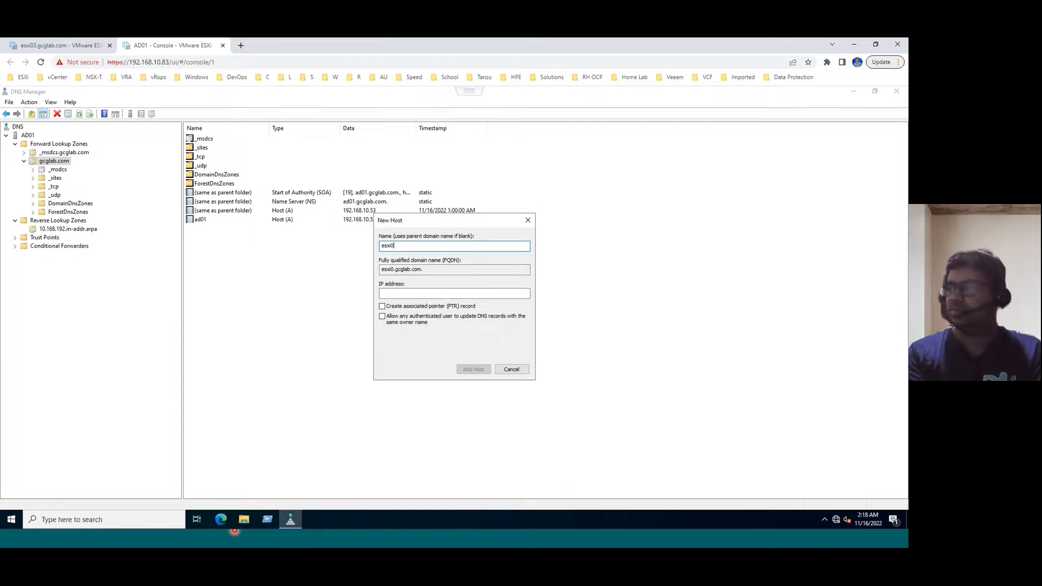
left_click(419, 294)
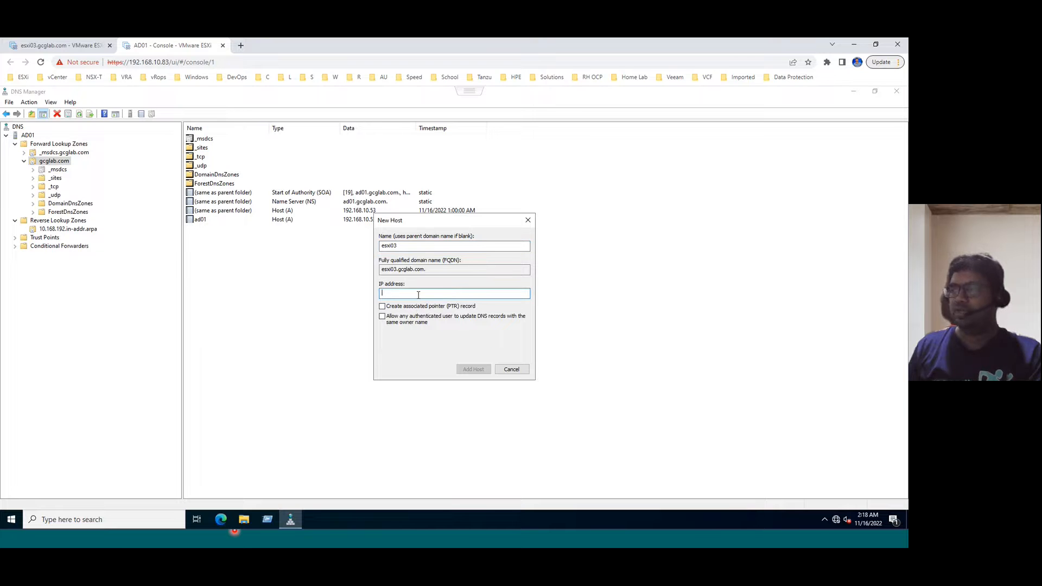
type("192.168.10.8")
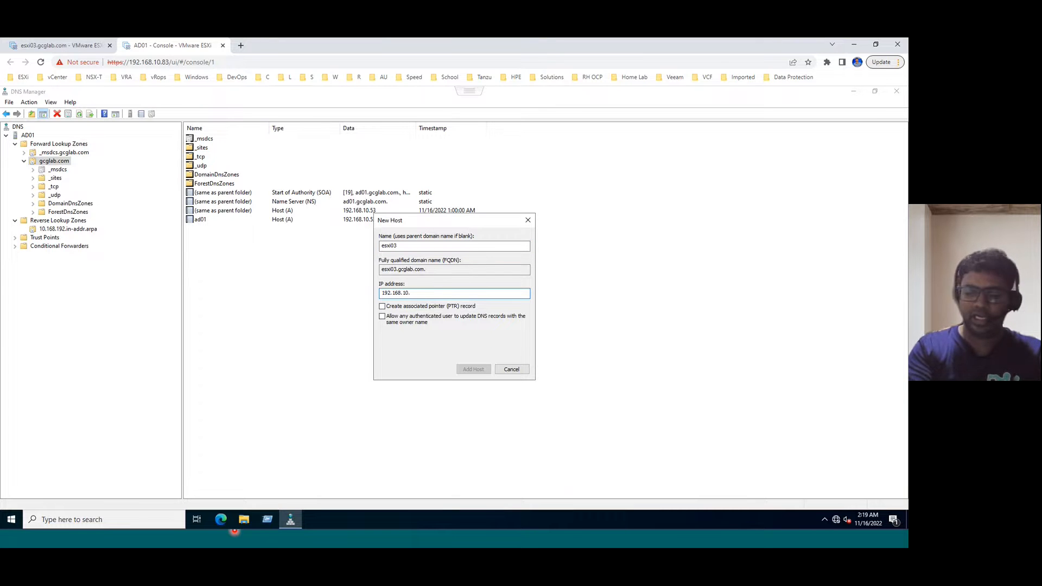
type("3")
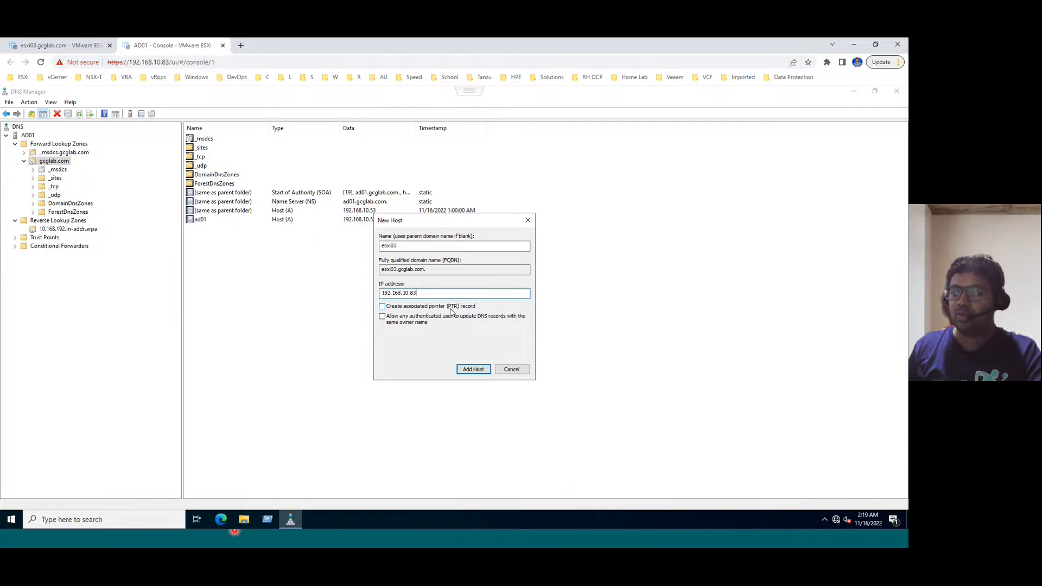
left_click(384, 307)
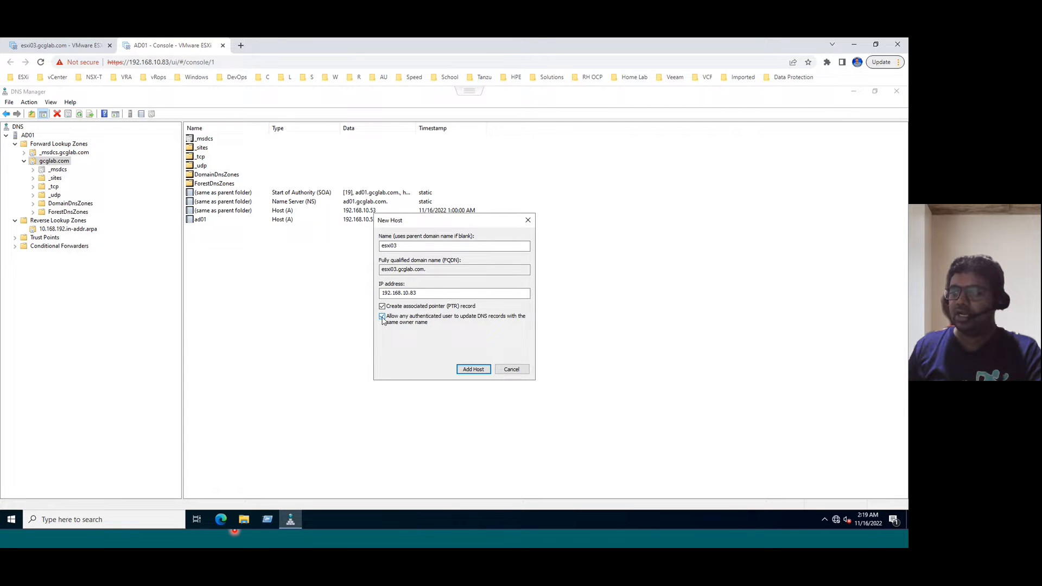
left_click(476, 369)
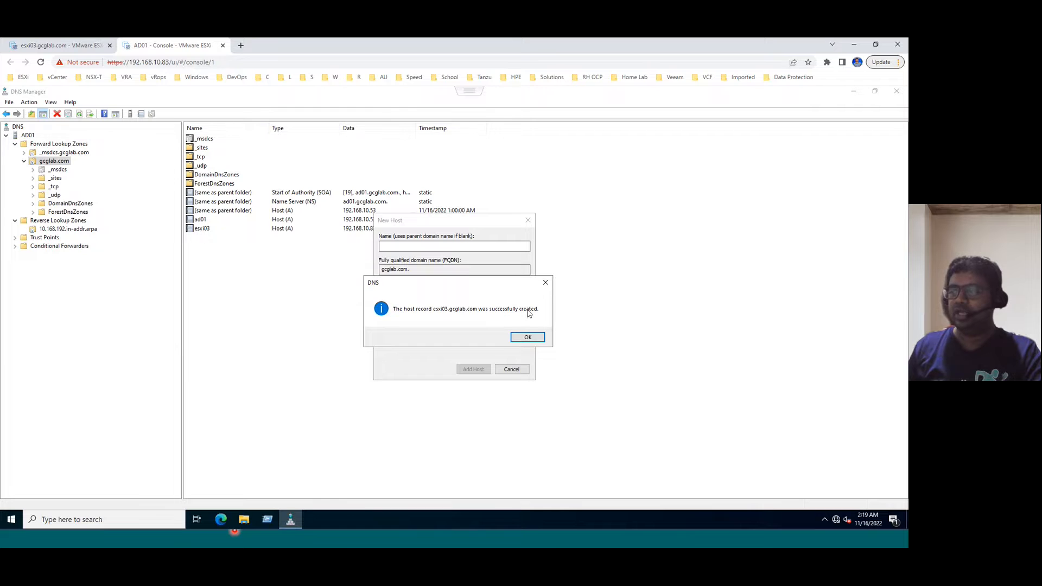
left_click(528, 337)
left_click(525, 370)
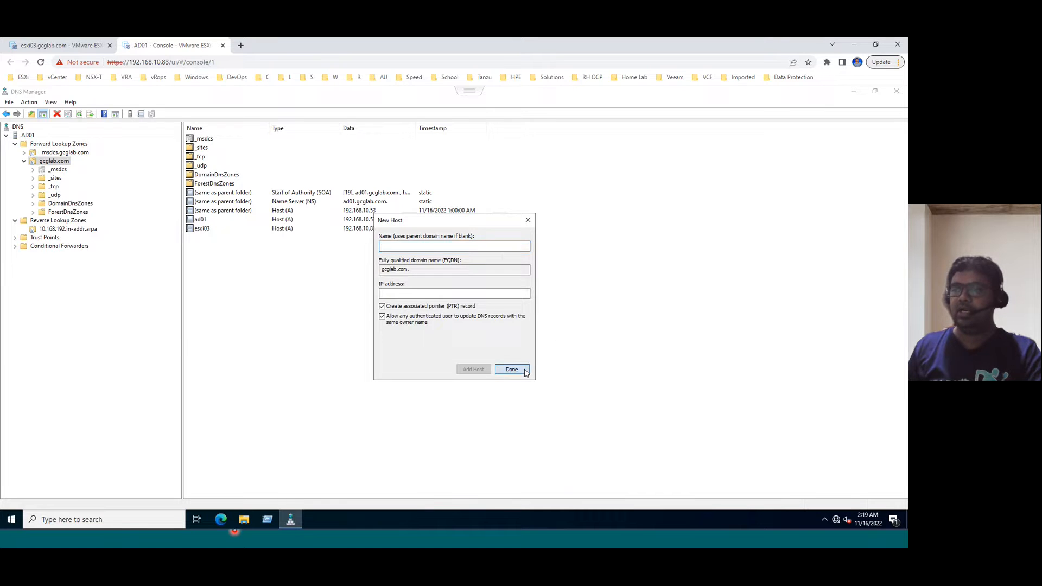
- Refresh the gcglab.com forward zone and select the esxi03 host record
right_click(64, 161)
left_click(99, 299)
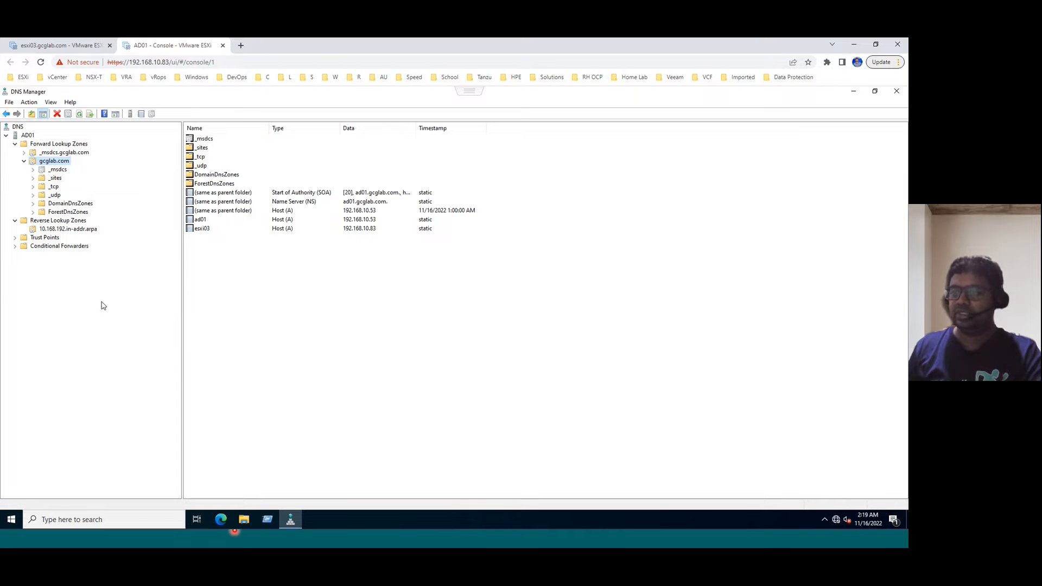
left_click(205, 230)
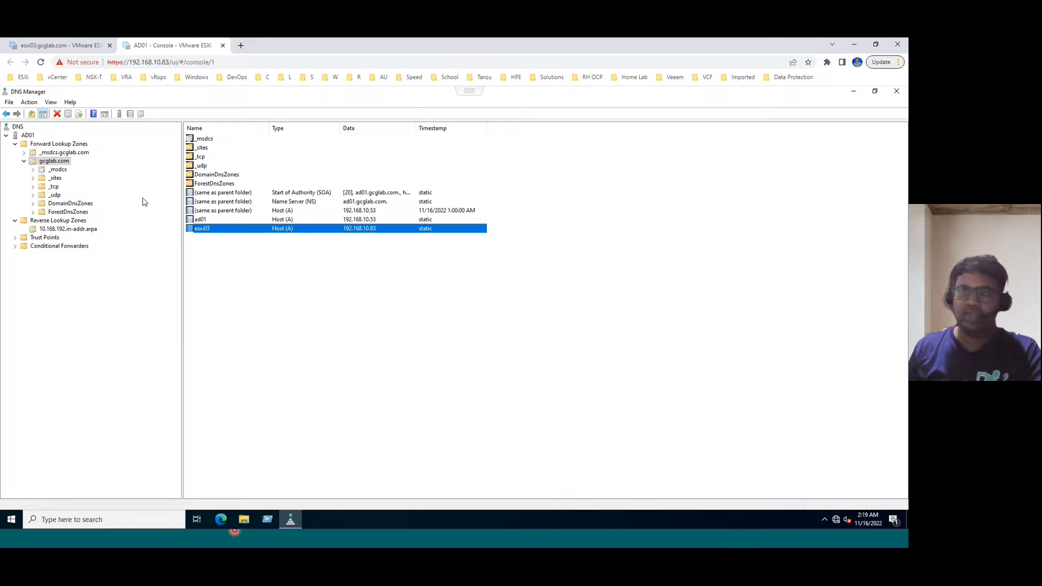
- Display and refresh the 10.168.192.in-addr.arpa reverse zone and check the pointer record for esxi03
left_click(61, 221)
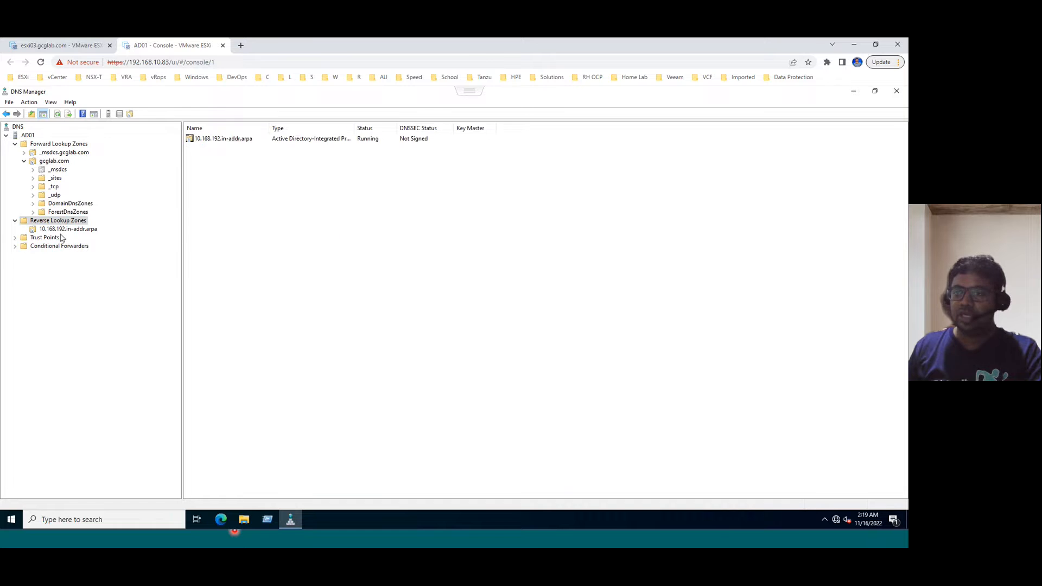
left_click(62, 229)
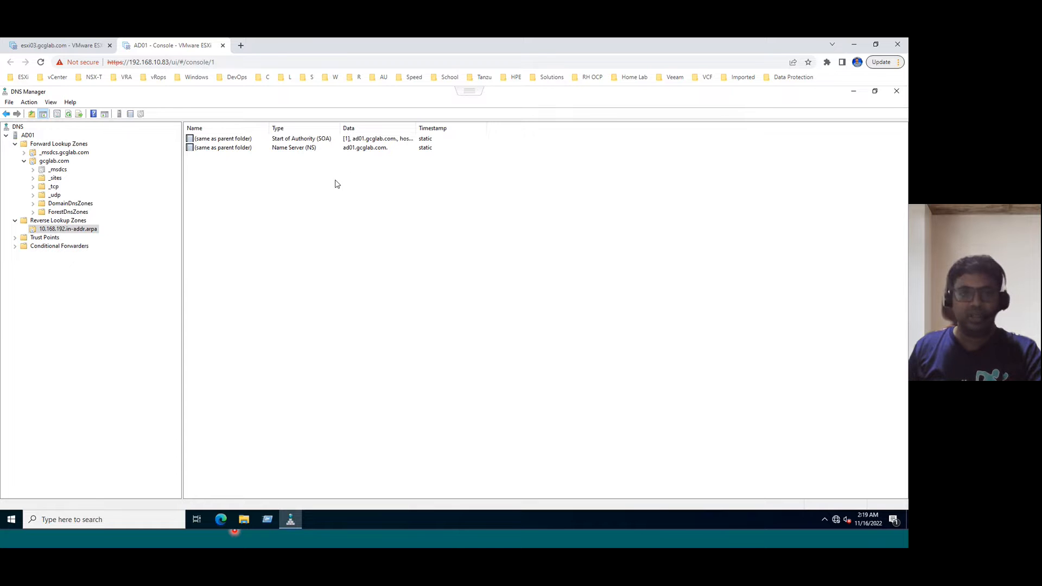
right_click(82, 229)
left_click(122, 351)
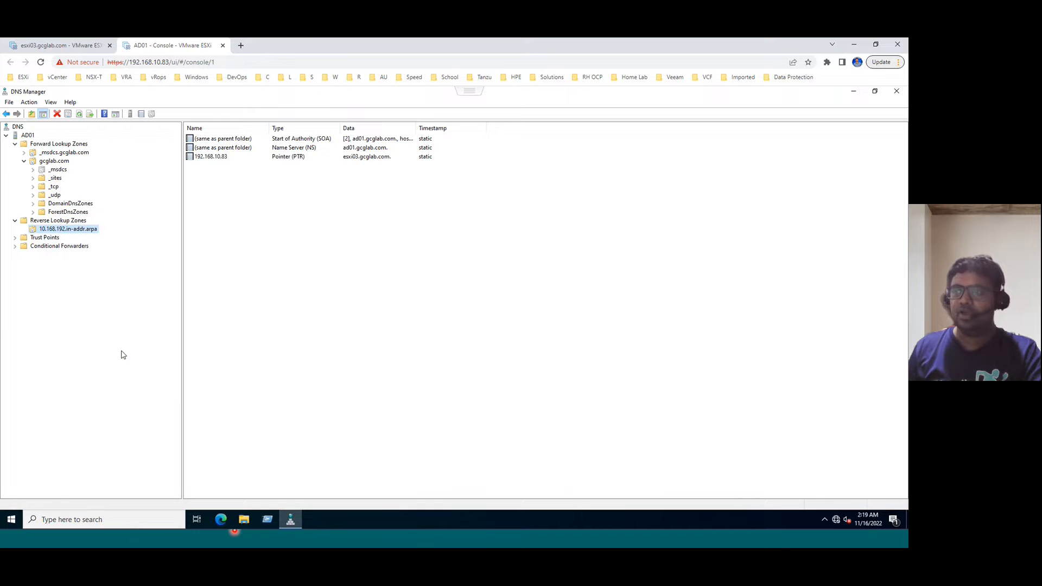
left_click(282, 159)
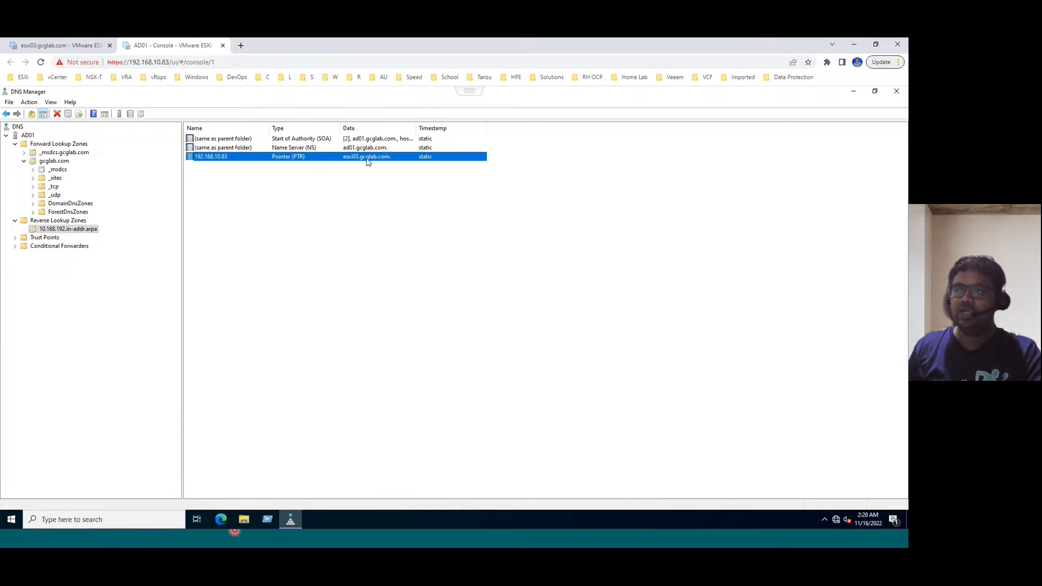
left_click(384, 231)
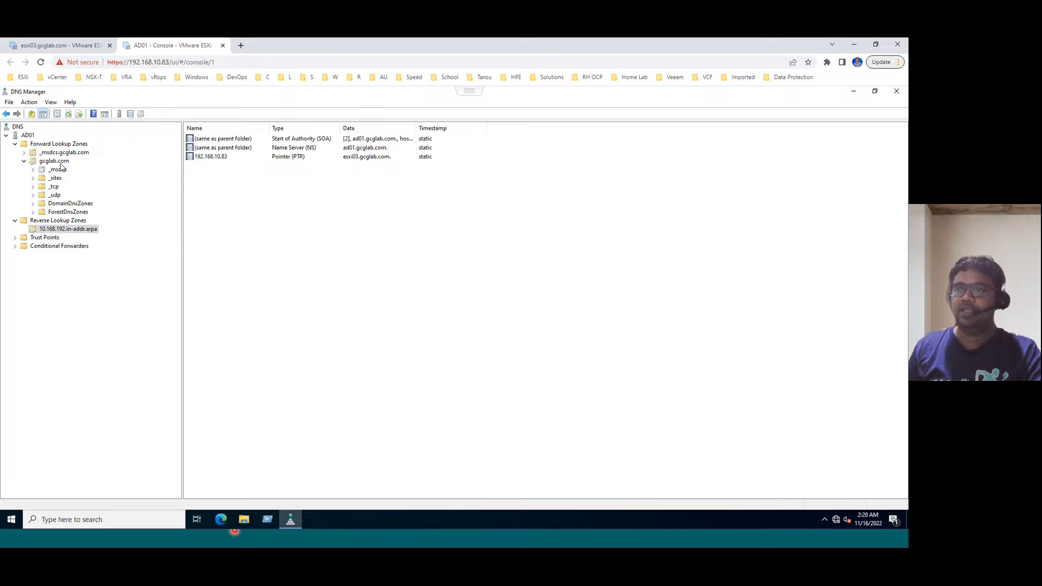
- Add host esxi01 with IP 192.168.10.81 to gcglab.com, creating its PTR record and allowing any authenticated user to update DNS records
left_click(60, 163)
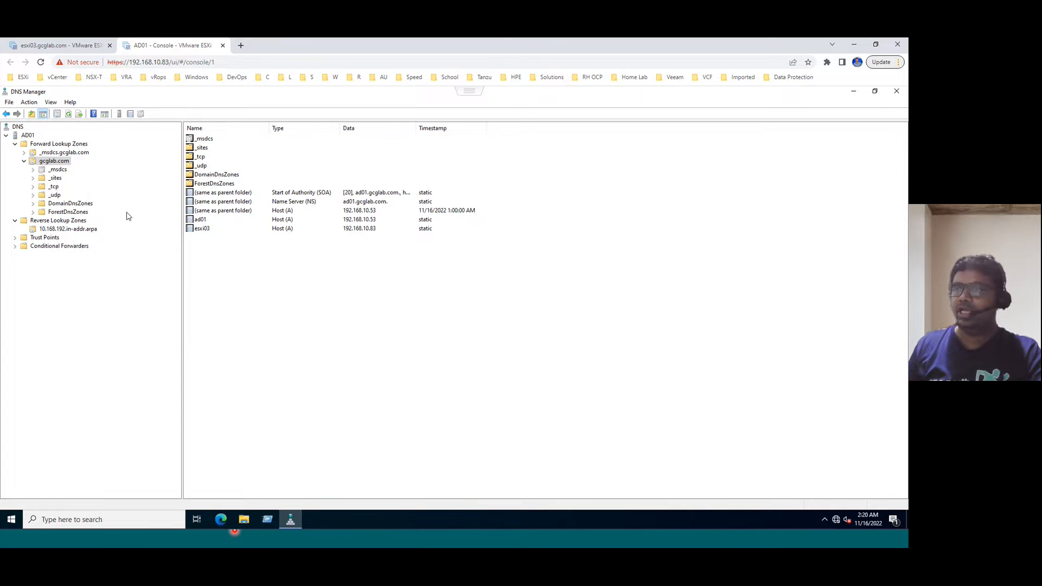
right_click(62, 162)
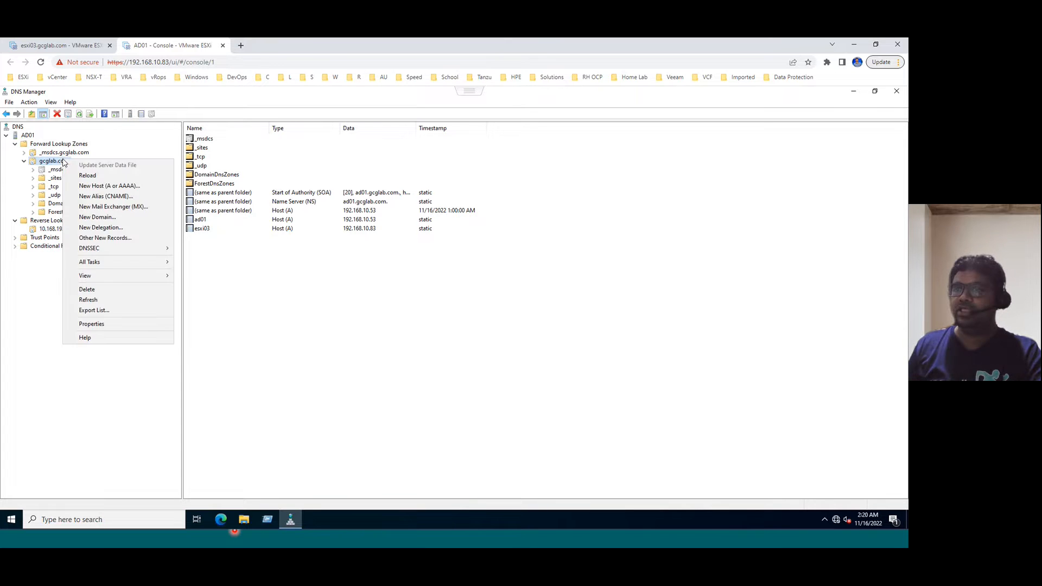
left_click(105, 186)
type("e")
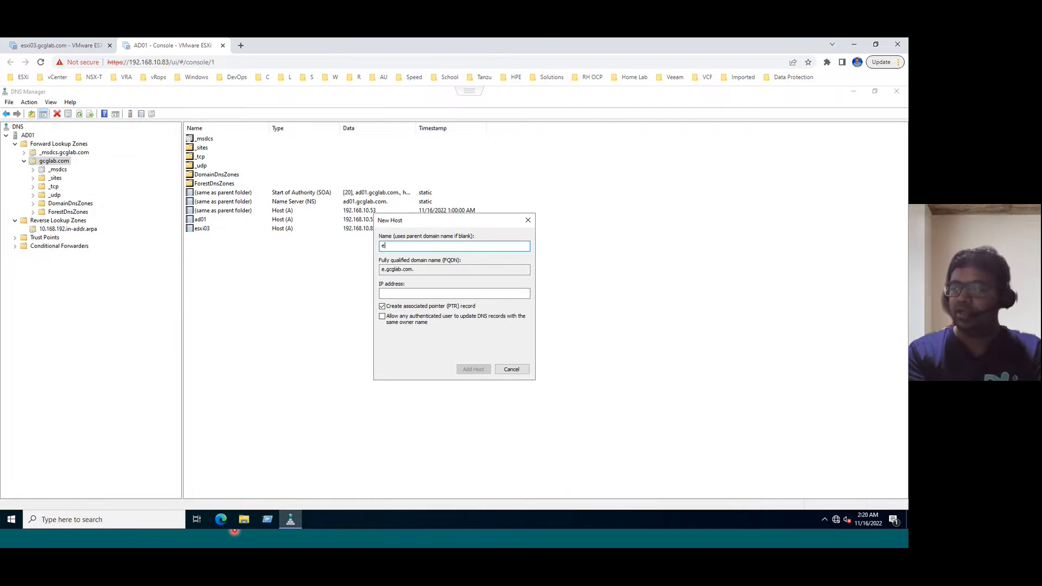
type("sxi01")
key("Tab")
key("Tab")
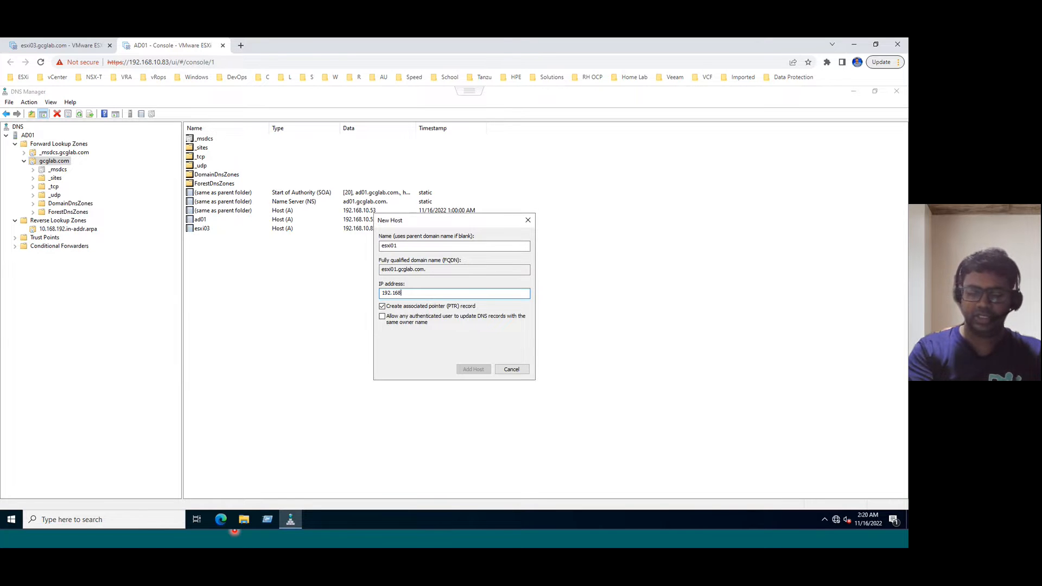
type("192.168.10.81")
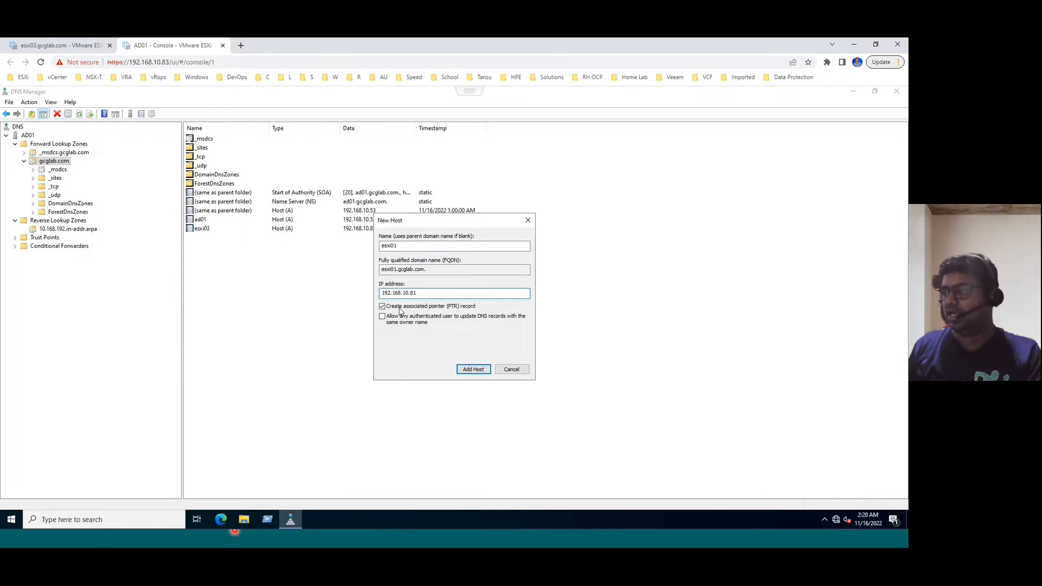
left_click(392, 320)
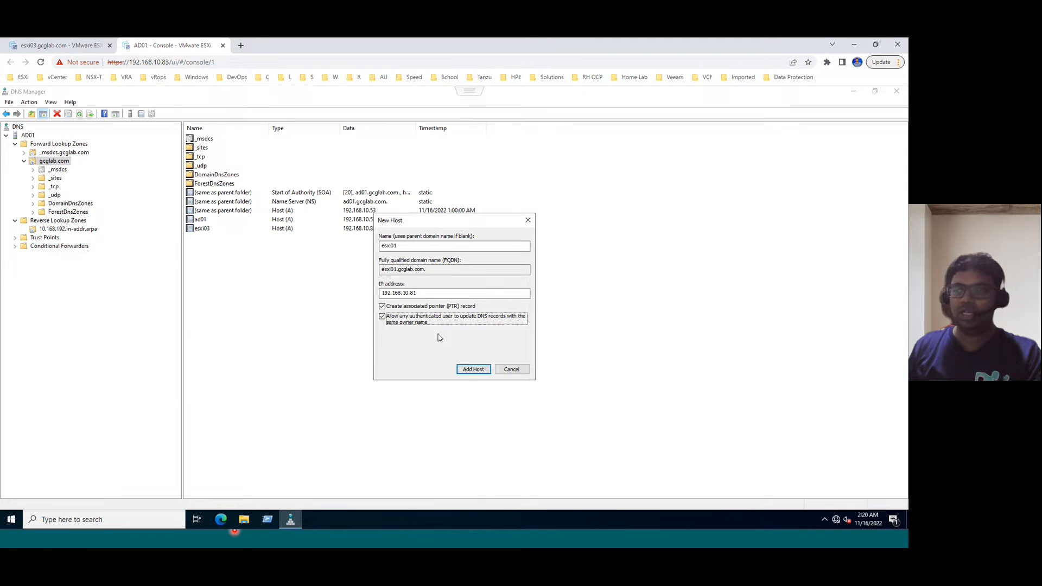
left_click(472, 369)
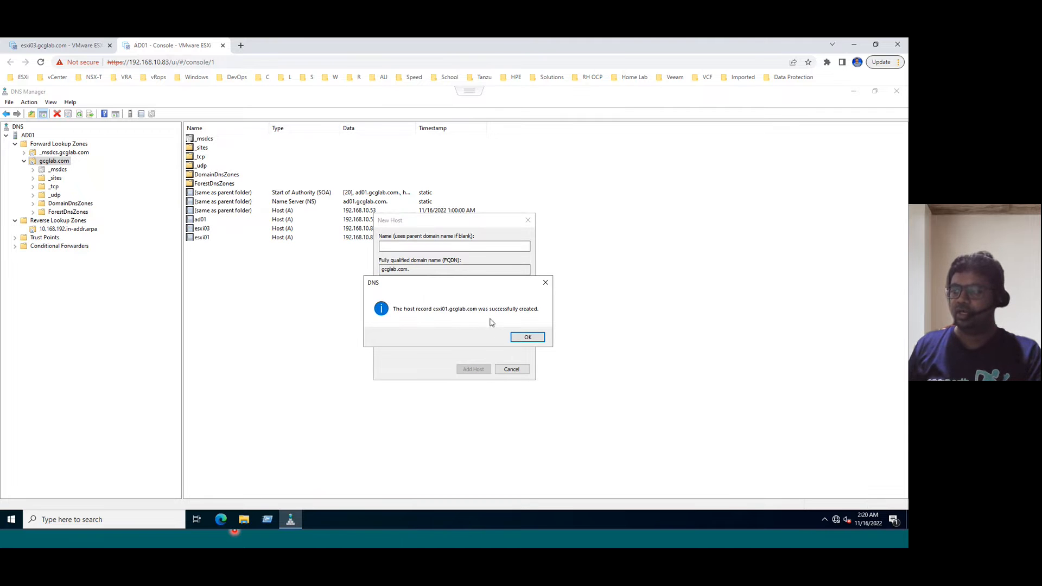
left_click(527, 337)
left_click(512, 369)
- Refresh the gcglab.com forward zone and check the esxi01 and esxi03 host records
left_click(213, 237)
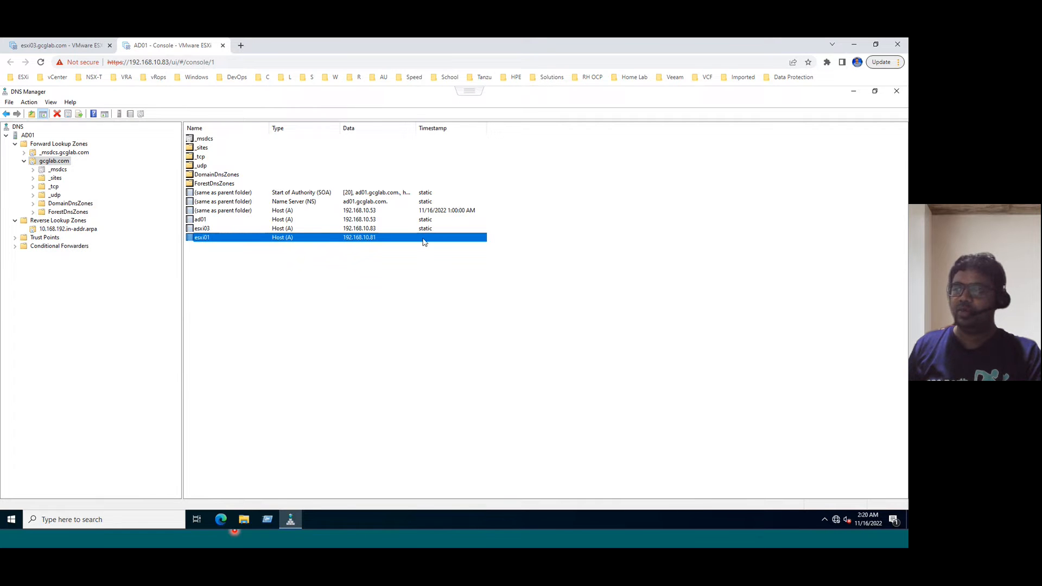
right_click(57, 163)
left_click(95, 302)
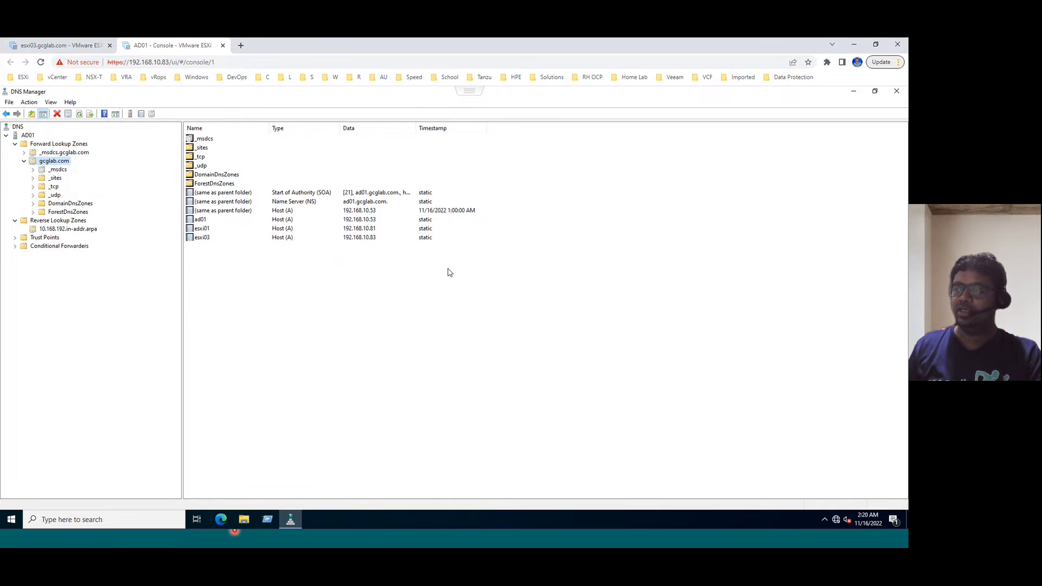
left_click(424, 239)
left_click(426, 229)
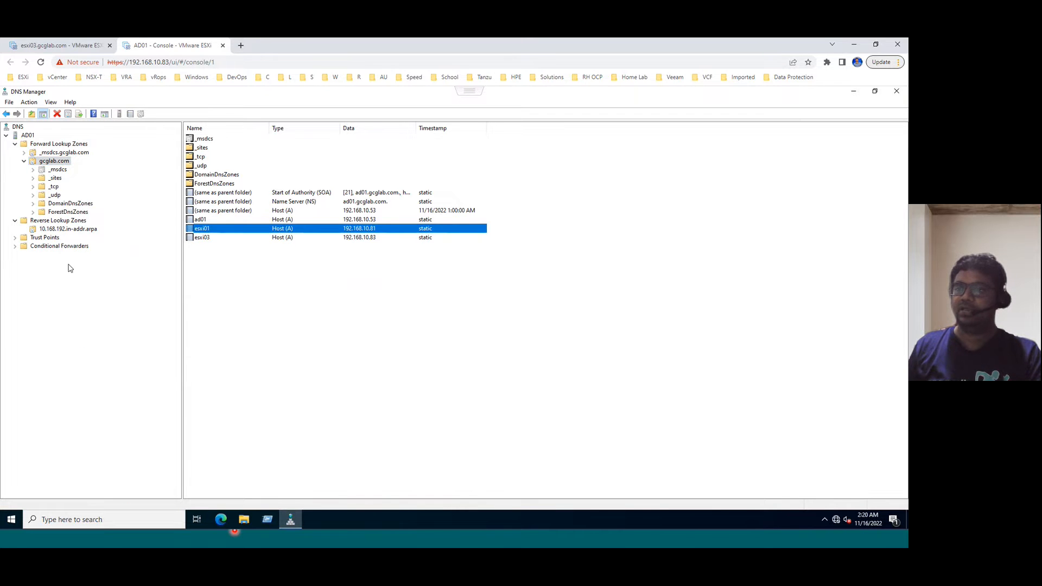
- Refresh the 10.168.192.in-addr.arpa reverse zone and check the pointer records for 192.168.10.83 and 192.168.10.81
left_click(76, 230)
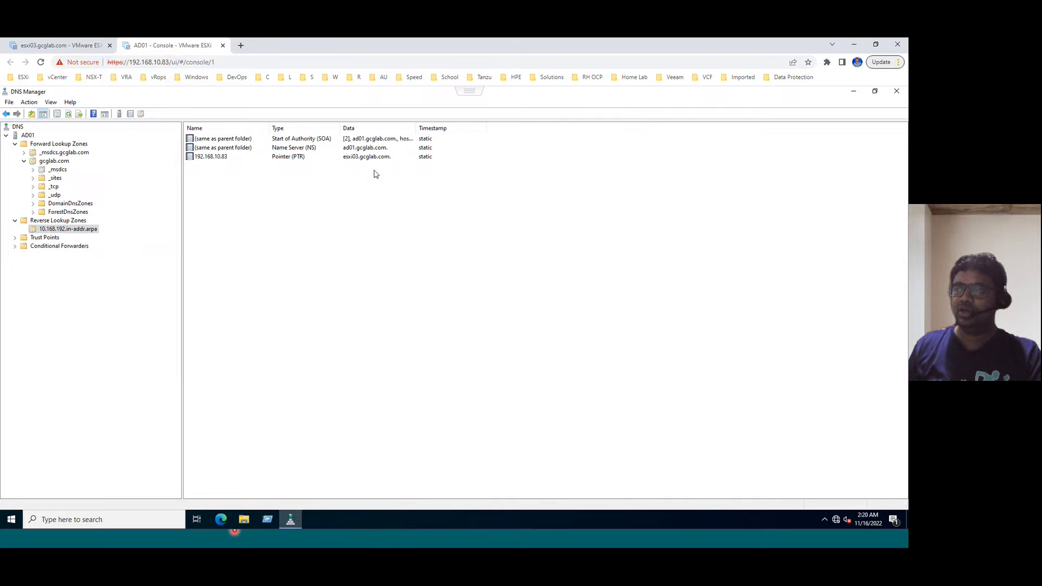
right_click(91, 235)
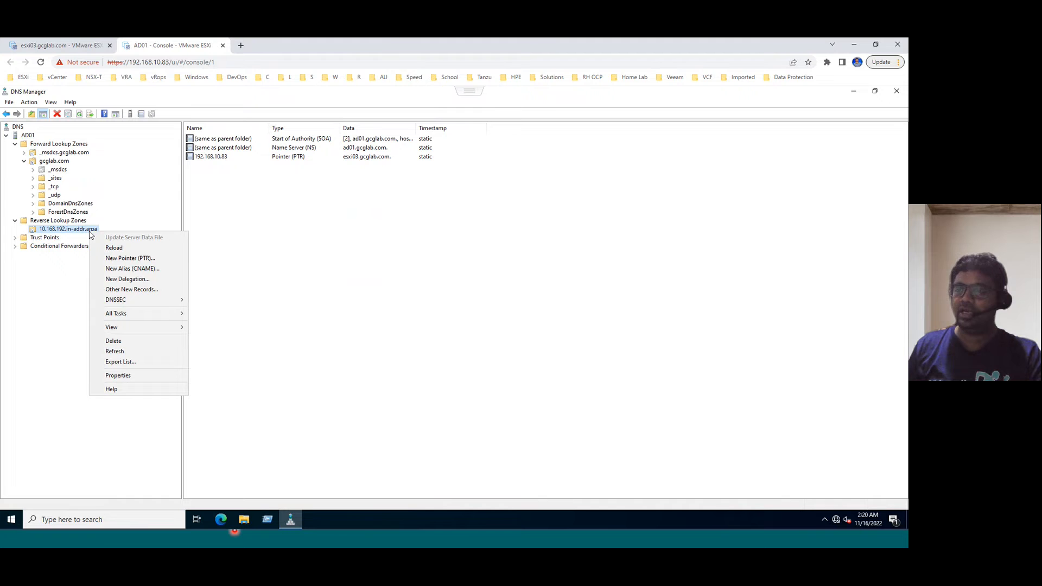
left_click(162, 351)
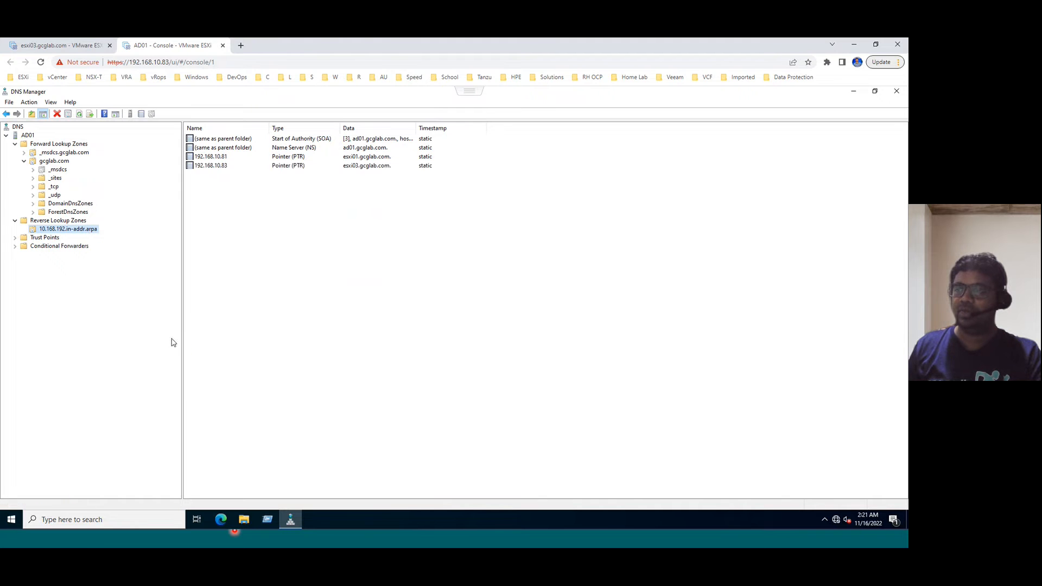
left_click(229, 172)
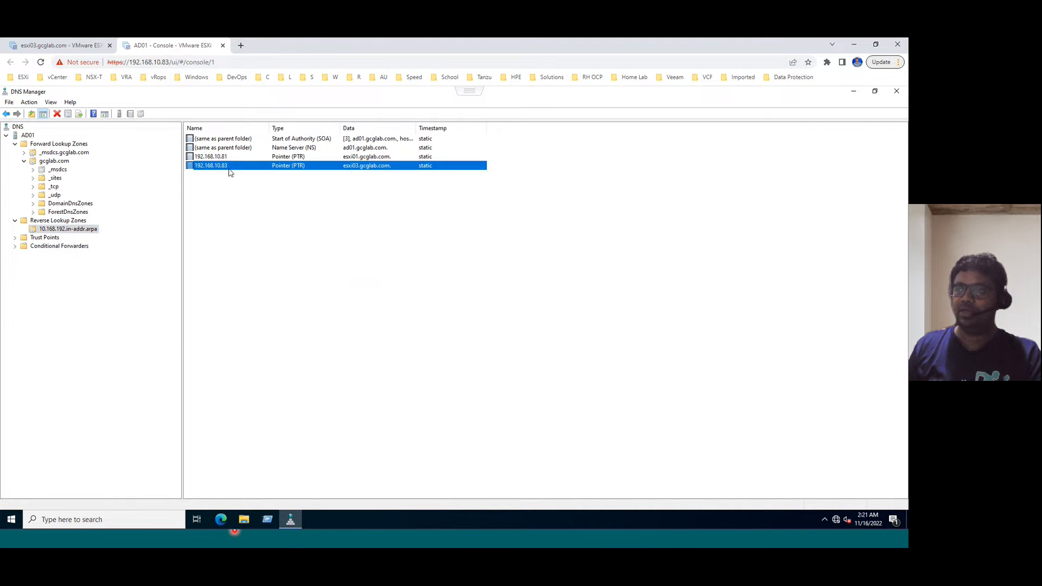
left_click(348, 157)
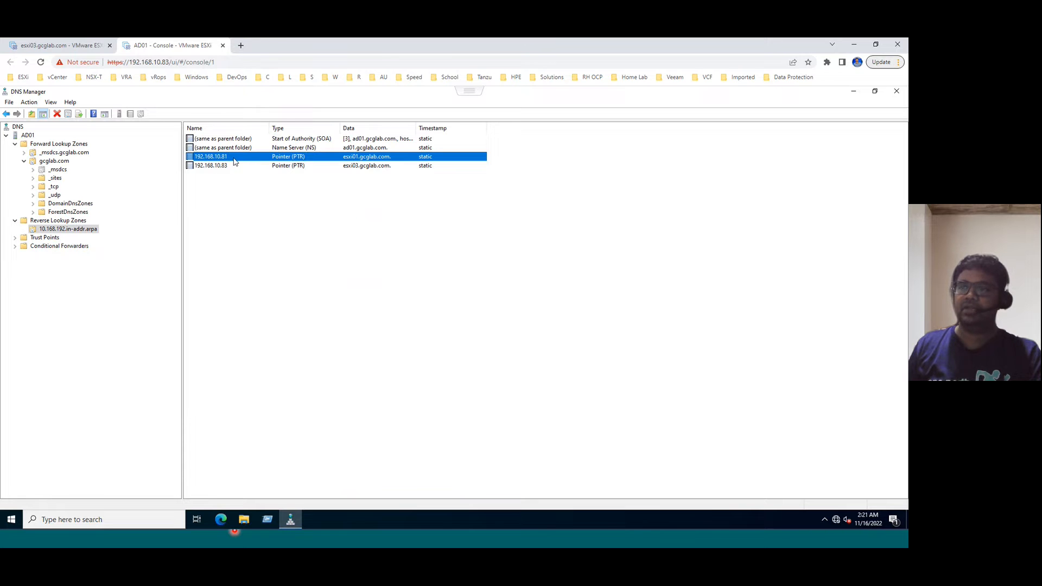
- Add host esxi02 with IP 192.168.10.82 to gcglab.com, creating its PTR record and allowing any authenticated user to update DNS records
left_click(62, 162)
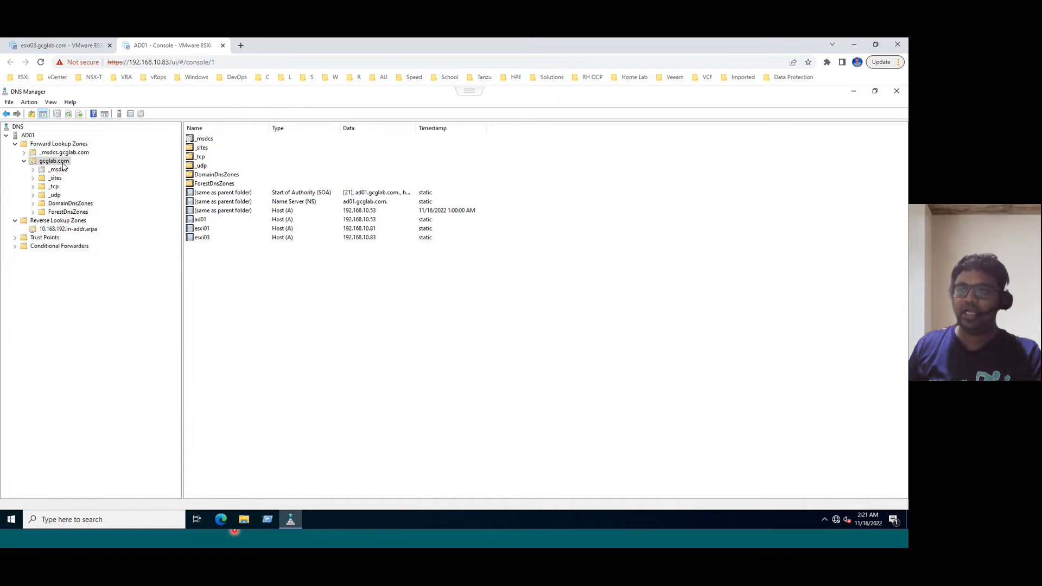
right_click(64, 166)
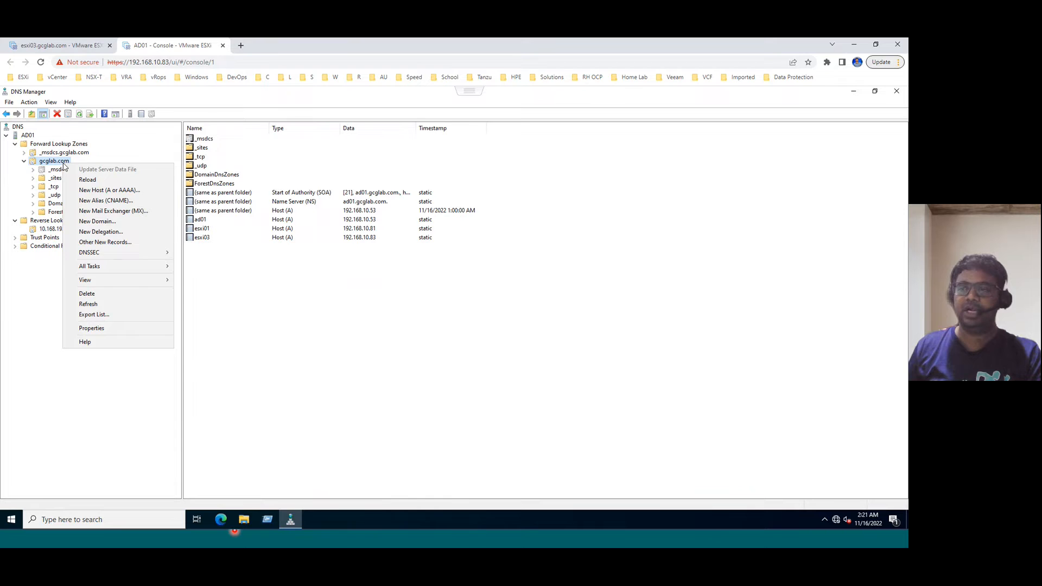
left_click(106, 191)
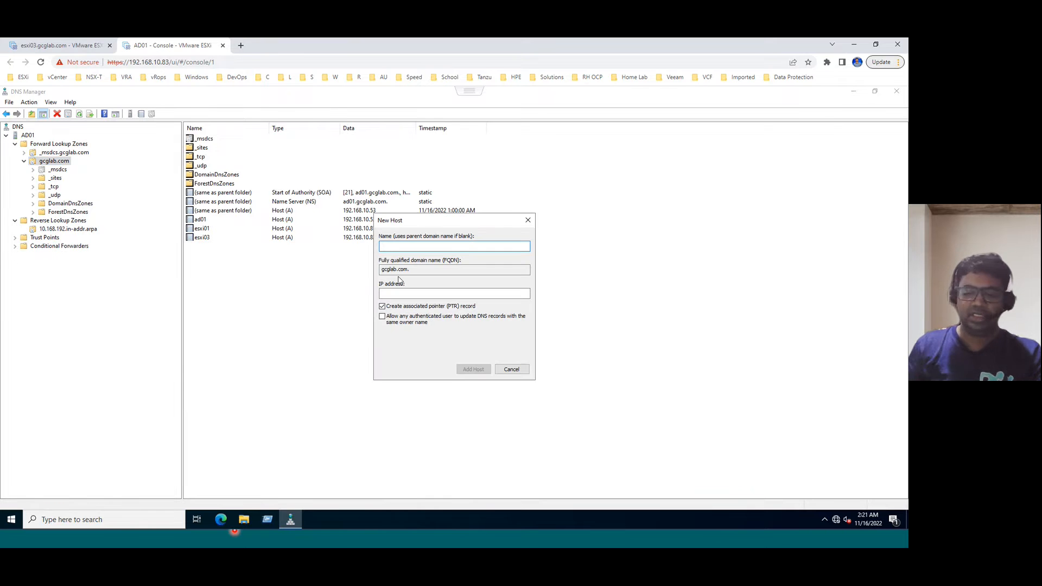
type("esxi")
type("02")
key("Tab")
key("Tab")
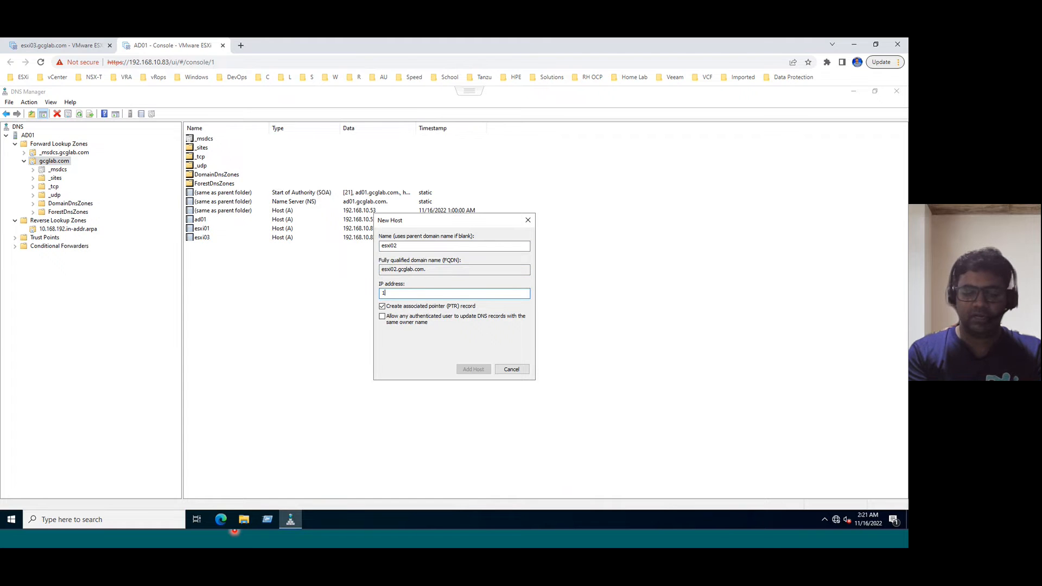
type("192.168")
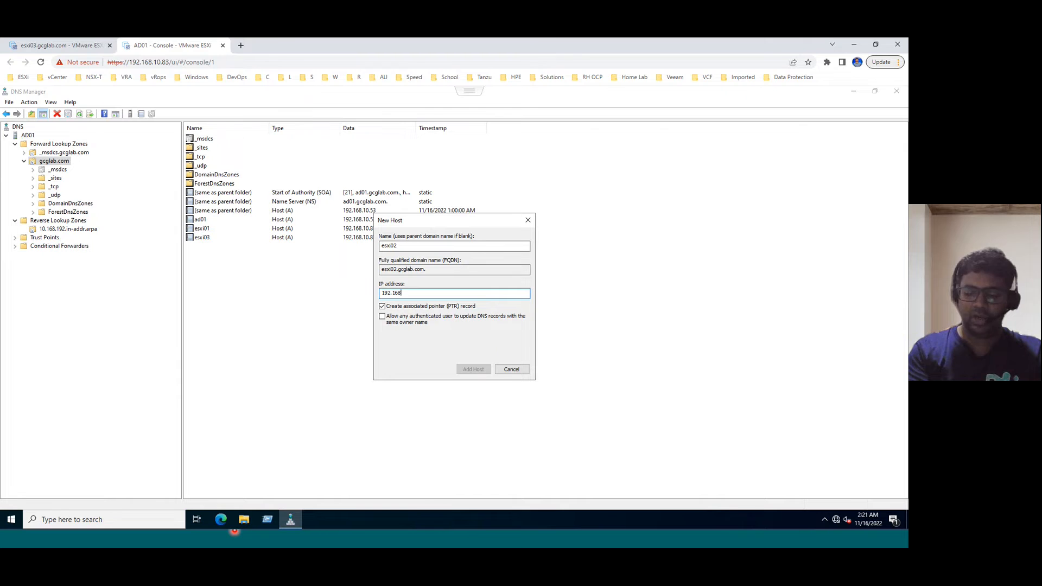
type(".10.82")
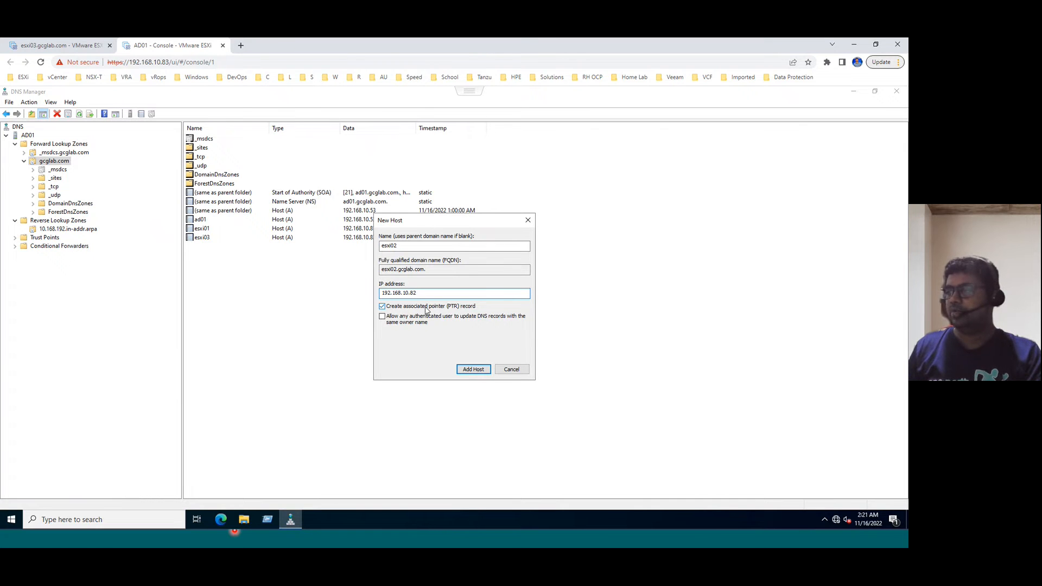
left_click(399, 320)
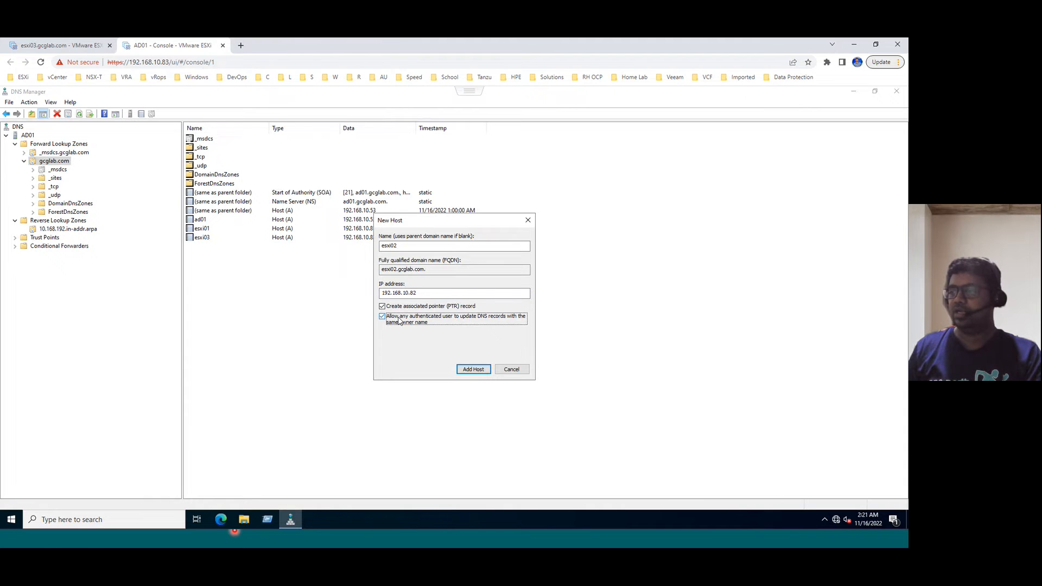
left_click(474, 371)
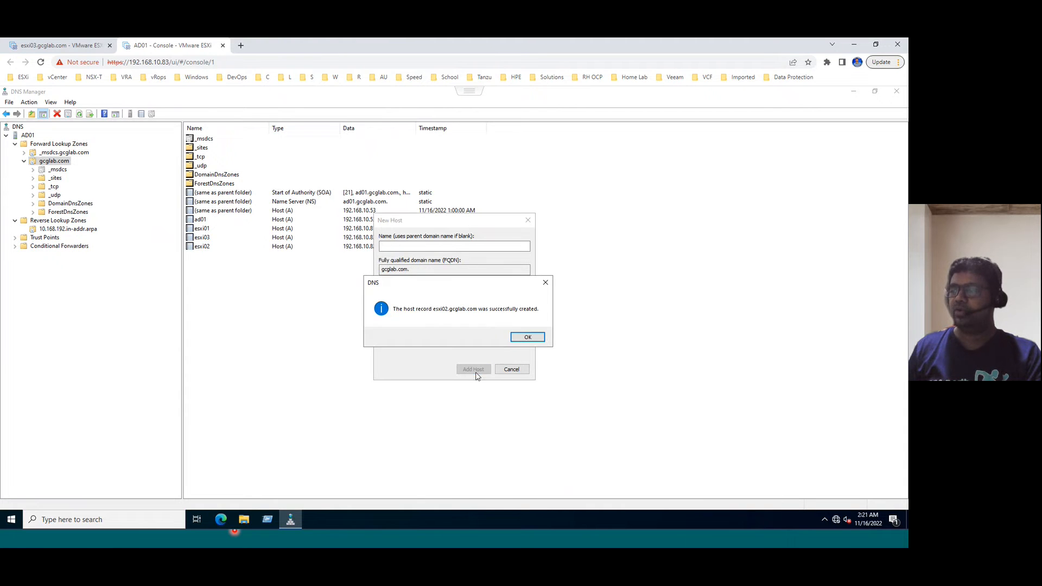
left_click(528, 338)
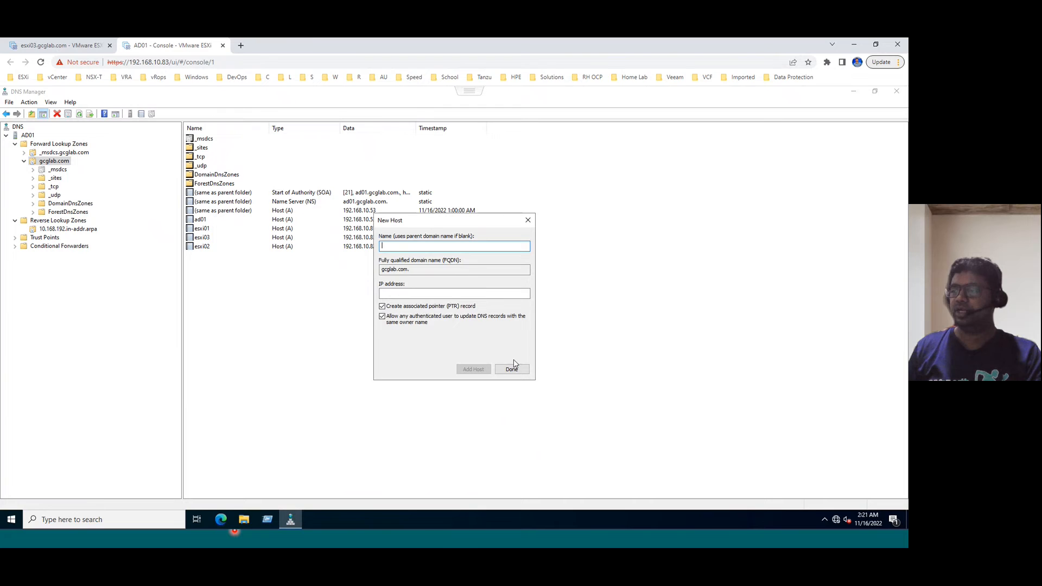
left_click(513, 367)
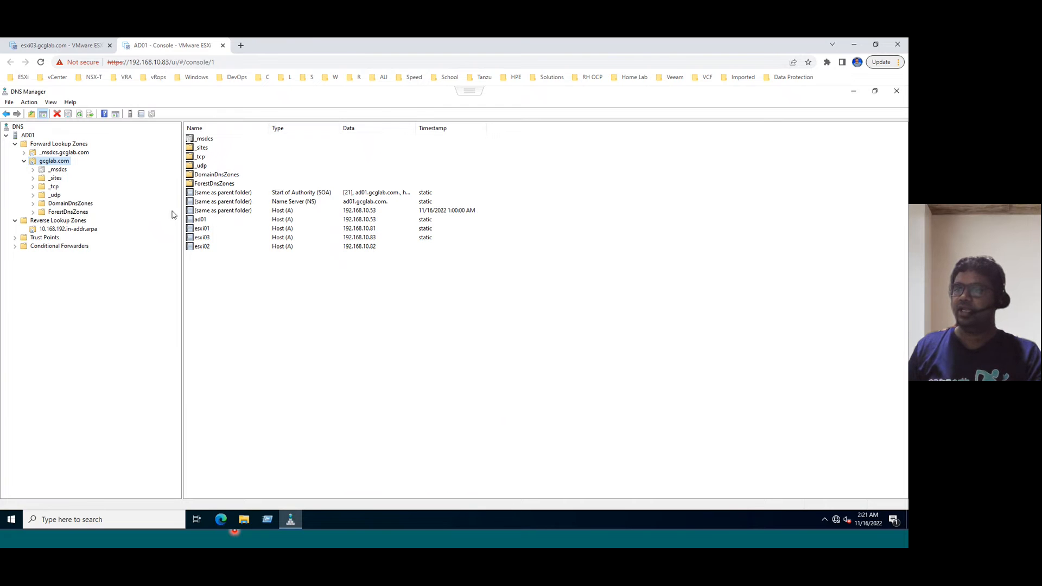
- Refresh the gcglab.com forward zone and check the esxi01, esxi02 and esxi03 host records
right_click(66, 162)
left_click(114, 305)
left_click(201, 229)
left_click(210, 239)
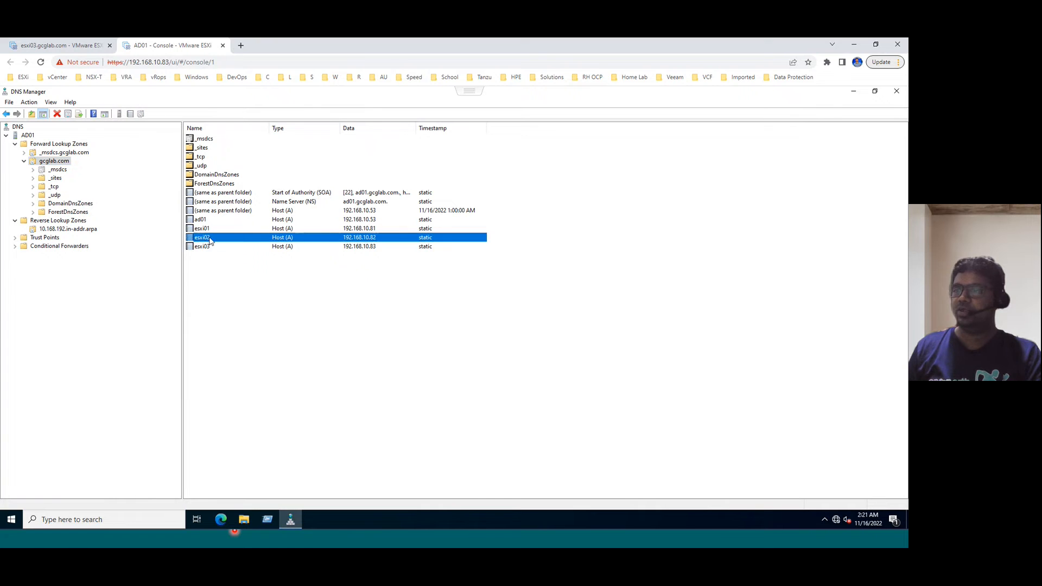
left_click(213, 247)
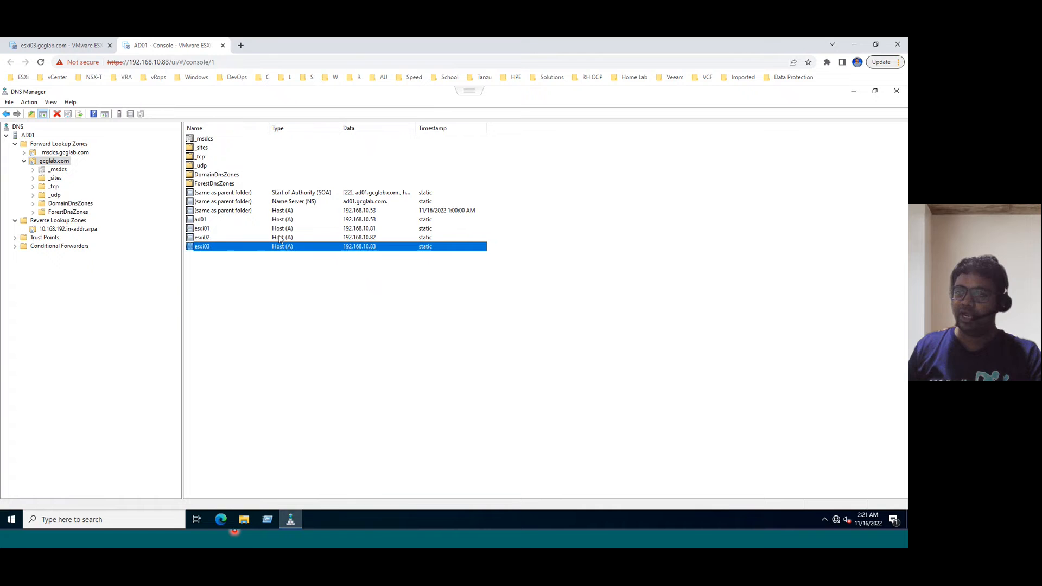
- Refresh the 10.168.192.in-addr.arpa reverse zone, check the pointer records of all three ESXi hosts, and return to the gcglab.com forward zone
left_click(71, 230)
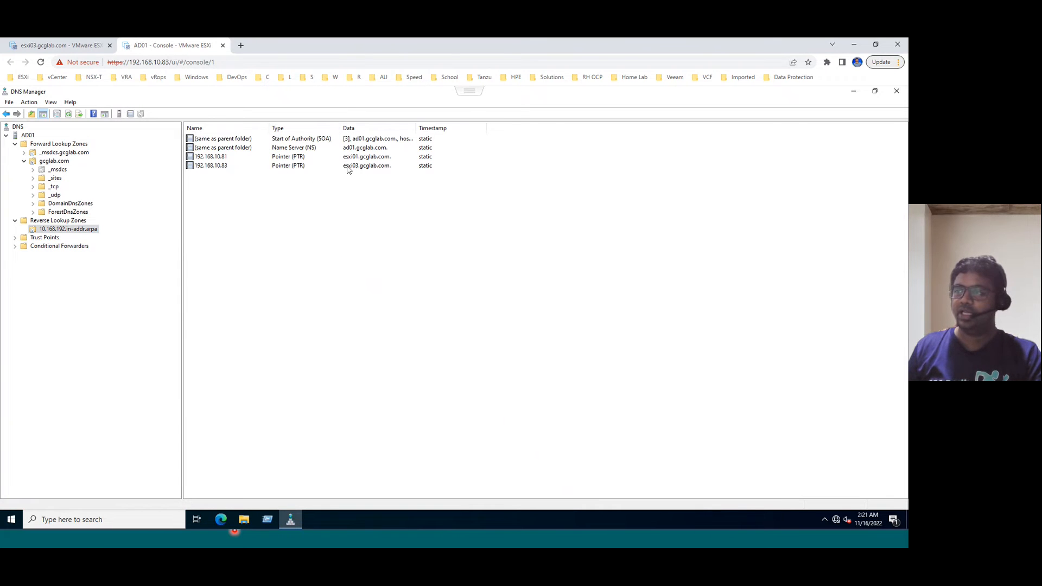
right_click(62, 230)
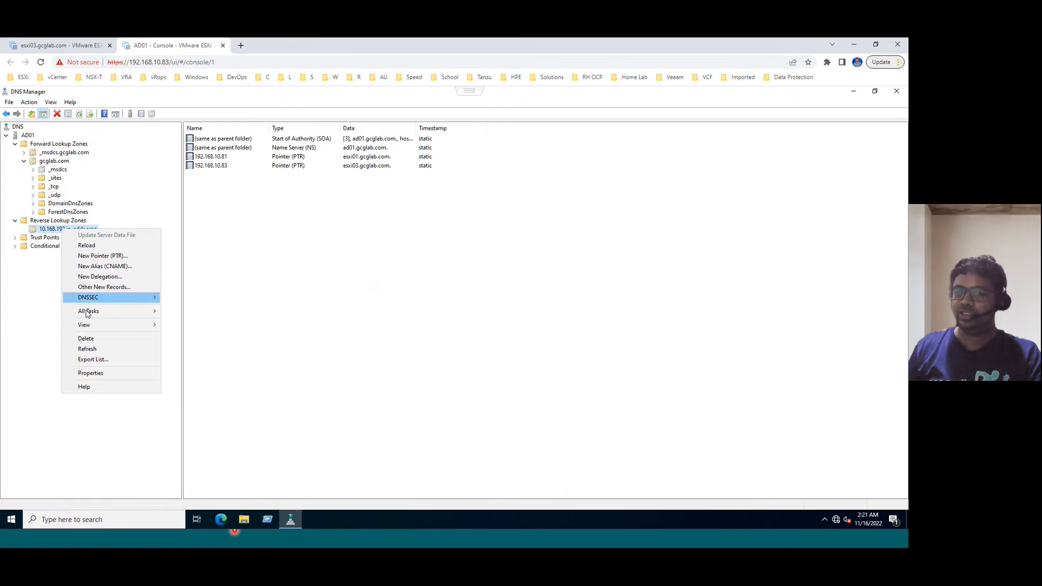
left_click(87, 349)
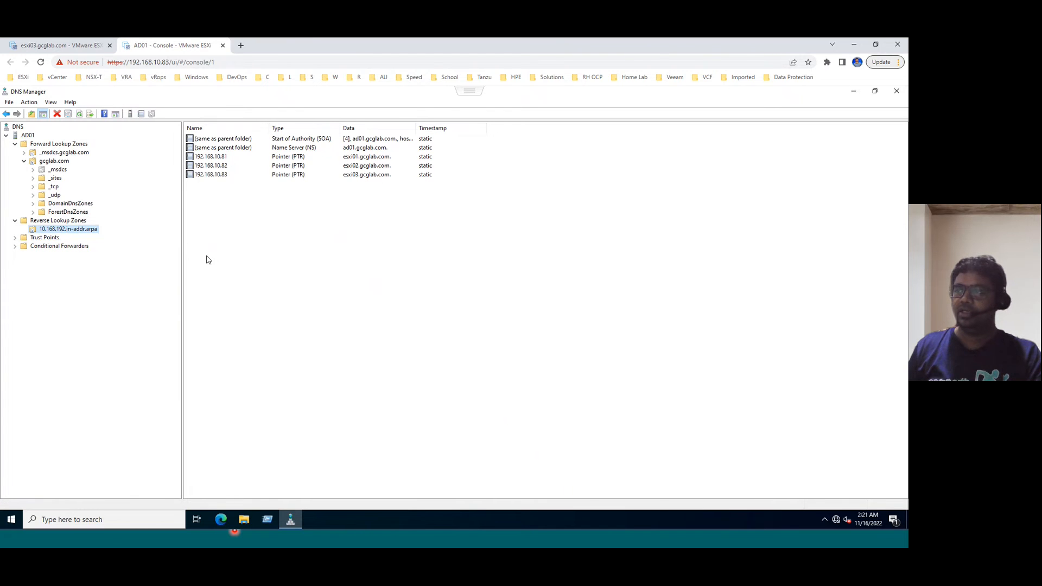
left_click(219, 157)
key("Down")
key("Down")
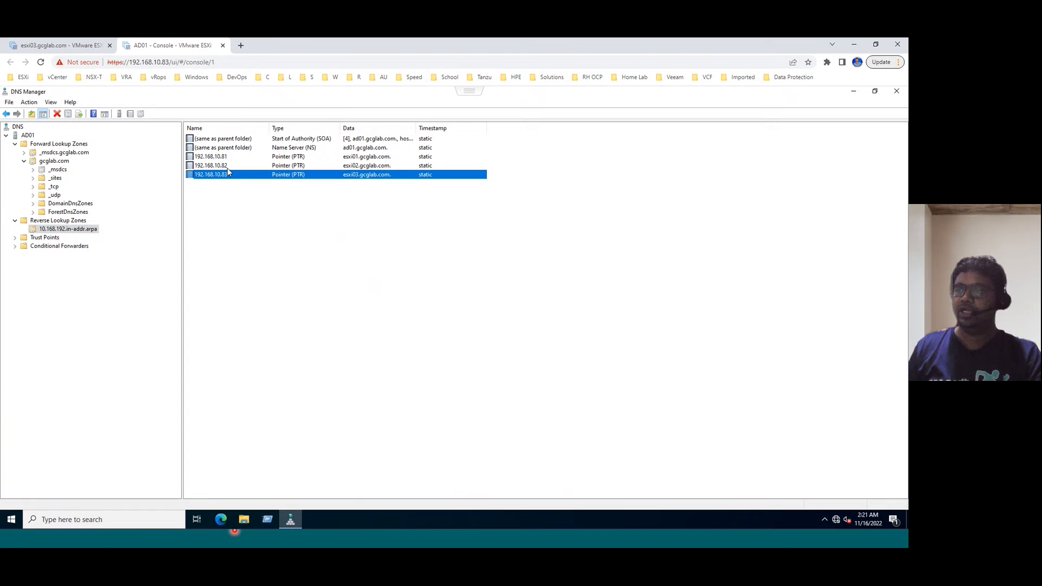
left_click(228, 158)
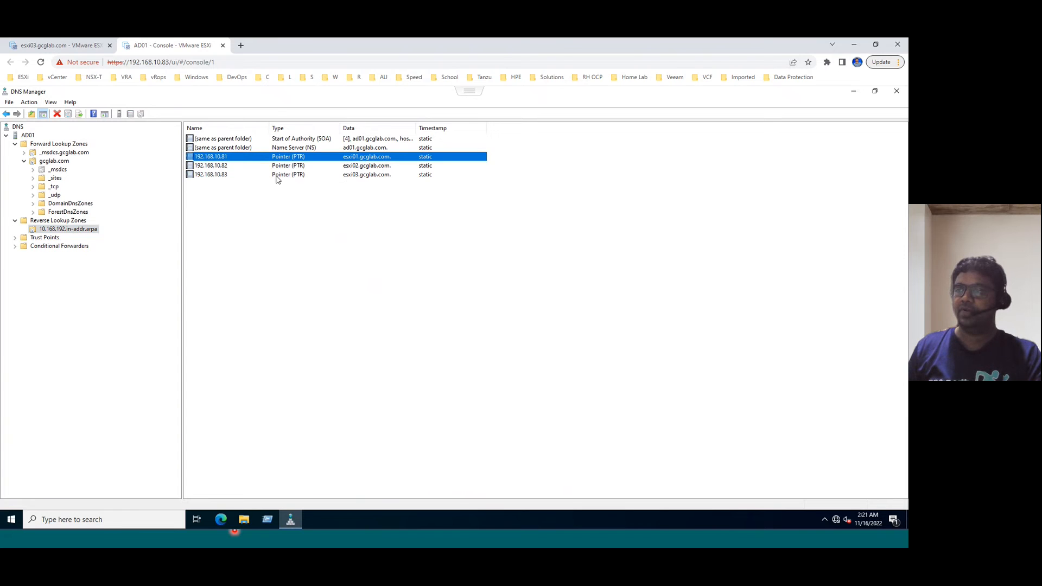
left_click(220, 166)
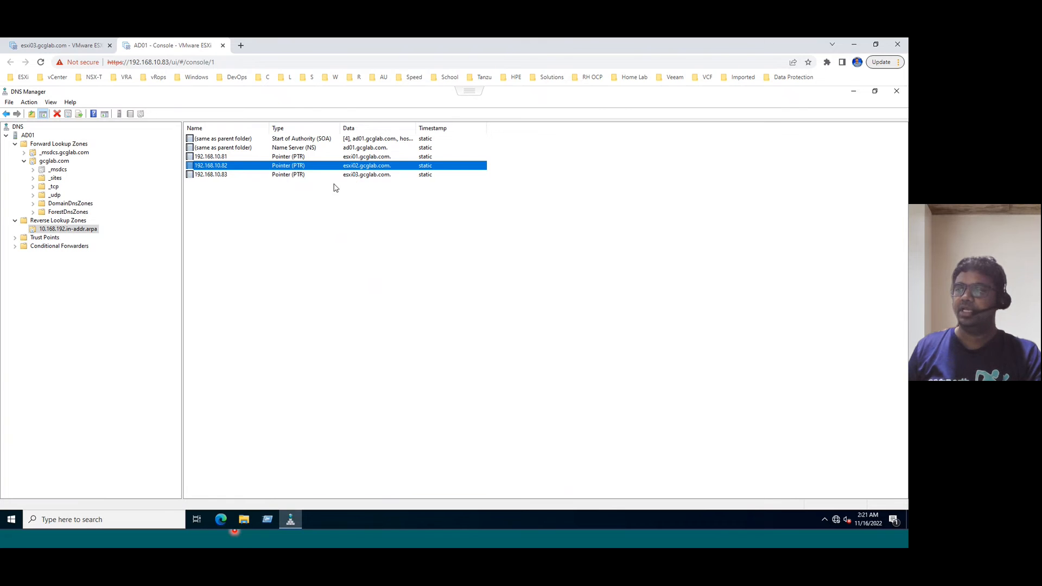
left_click(64, 162)
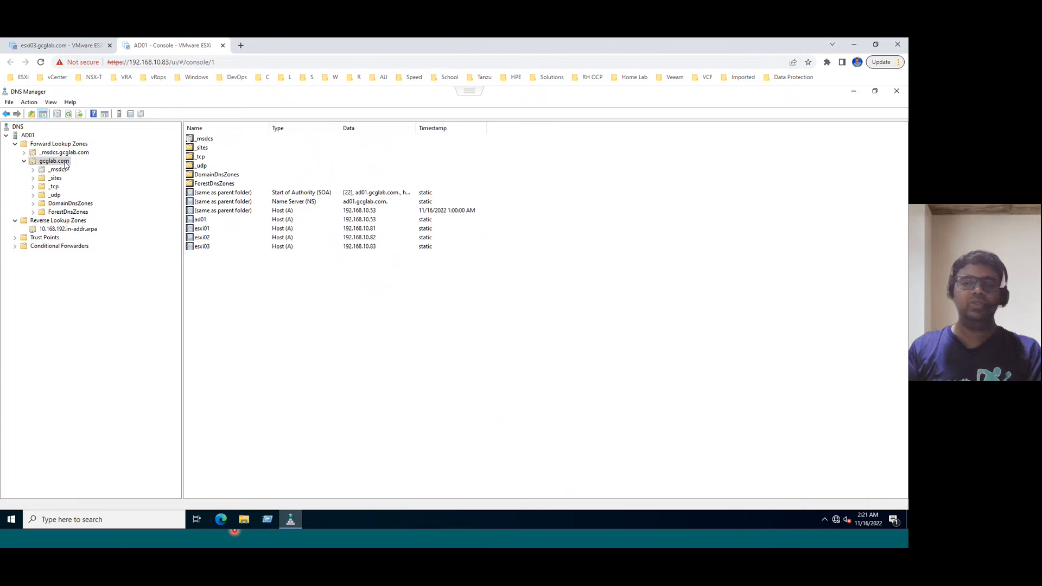